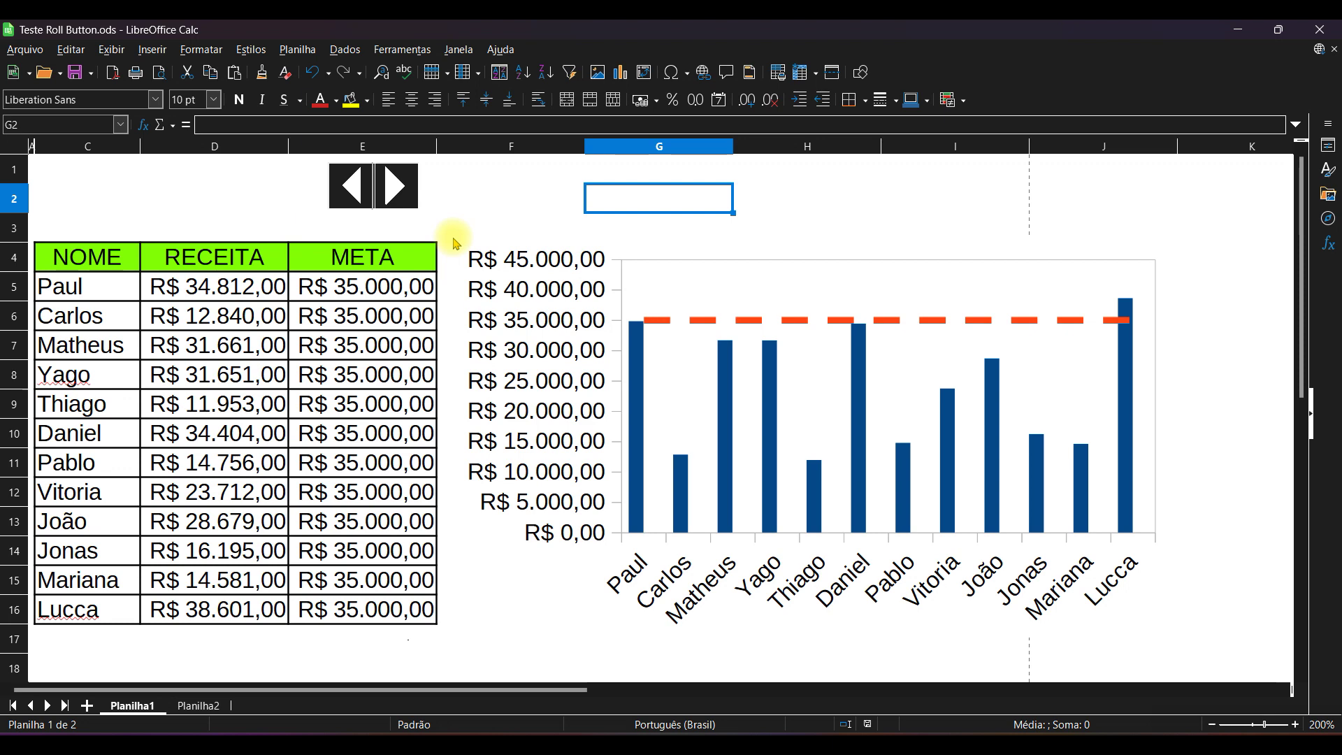
Lower the META goal with the arrow control above the table, and raise it back to R$ 30.000,00
{"action": "left_click", "coordinate": [352, 189]}
{"action": "left_click", "coordinate": [353, 191]}
{"action": "left_click", "coordinate": [355, 193]}
{"action": "left_click", "coordinate": [356, 192]}
{"action": "left_click", "coordinate": [355, 192]}
{"action": "left_click", "coordinate": [356, 193]}
{"action": "left_click", "coordinate": [356, 193]}
{"action": "left_click", "coordinate": [392, 191]}
{"action": "left_click", "coordinate": [392, 193]}
{"action": "left_click", "coordinate": [392, 193]}
{"action": "left_click", "coordinate": [393, 193]}
{"action": "left_click", "coordinate": [393, 192]}
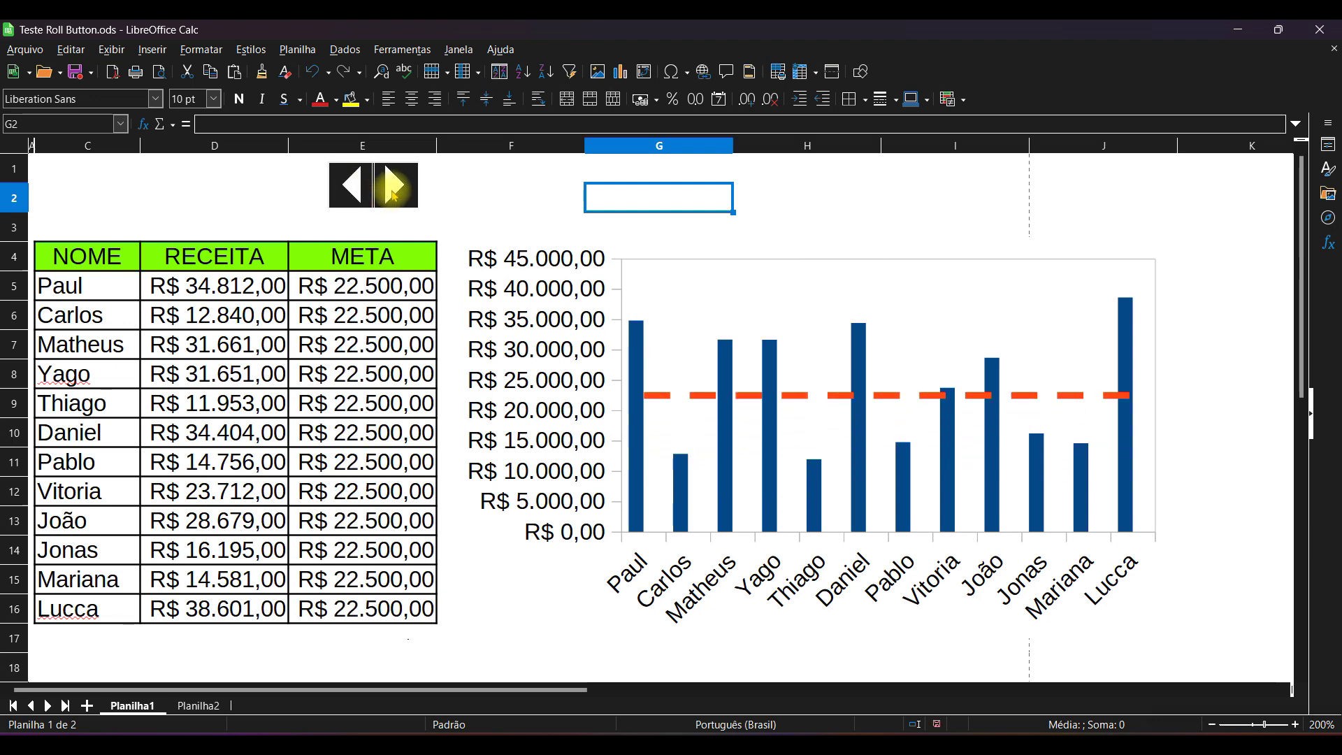
{"action": "left_click", "coordinate": [393, 193]}
{"action": "left_click", "coordinate": [394, 194]}
{"action": "left_click", "coordinate": [394, 194]}
Inspect the formula in the META cells E5:E16 and lower the goal to R$ 22.500,00 with the arrow control
{"action": "left_click_drag", "start_coordinate": [377, 286], "coordinate": [383, 609]}
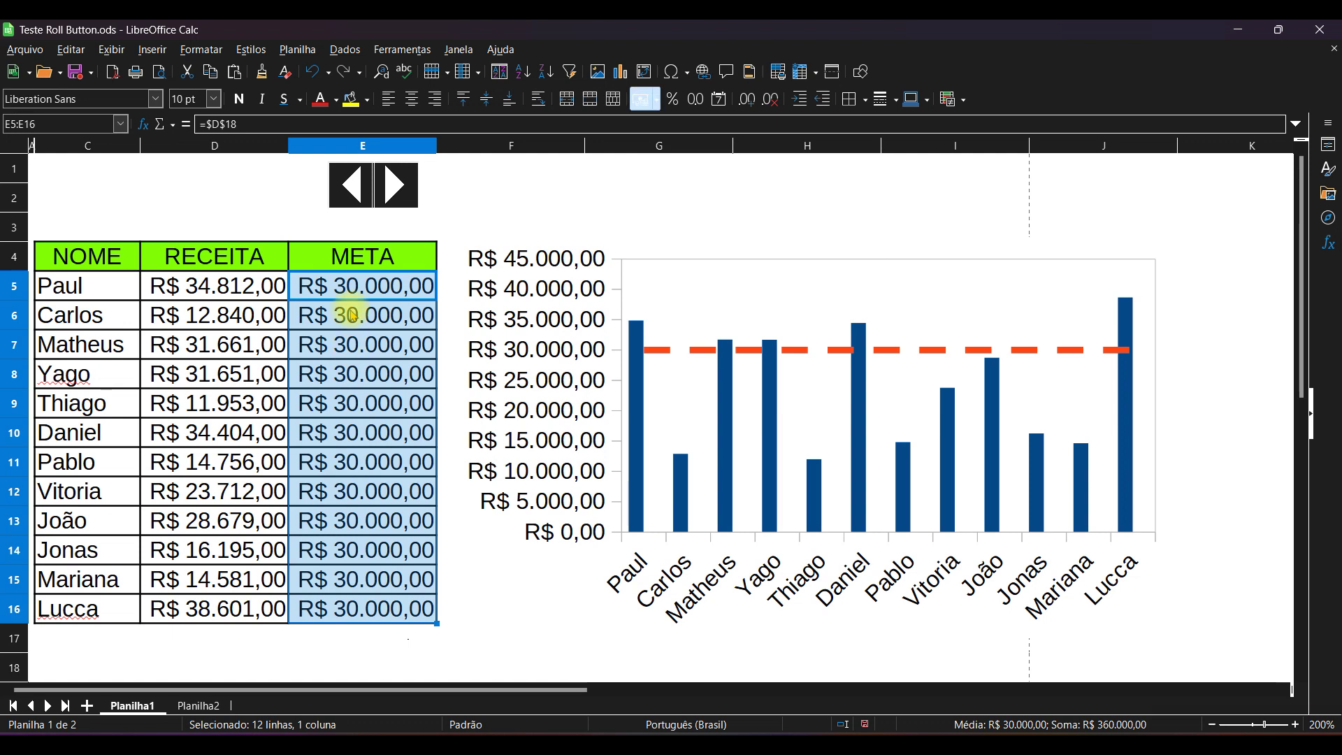
{"action": "left_click", "coordinate": [354, 285]}
{"action": "left_click", "coordinate": [353, 315]}
{"action": "left_click", "coordinate": [360, 195]}
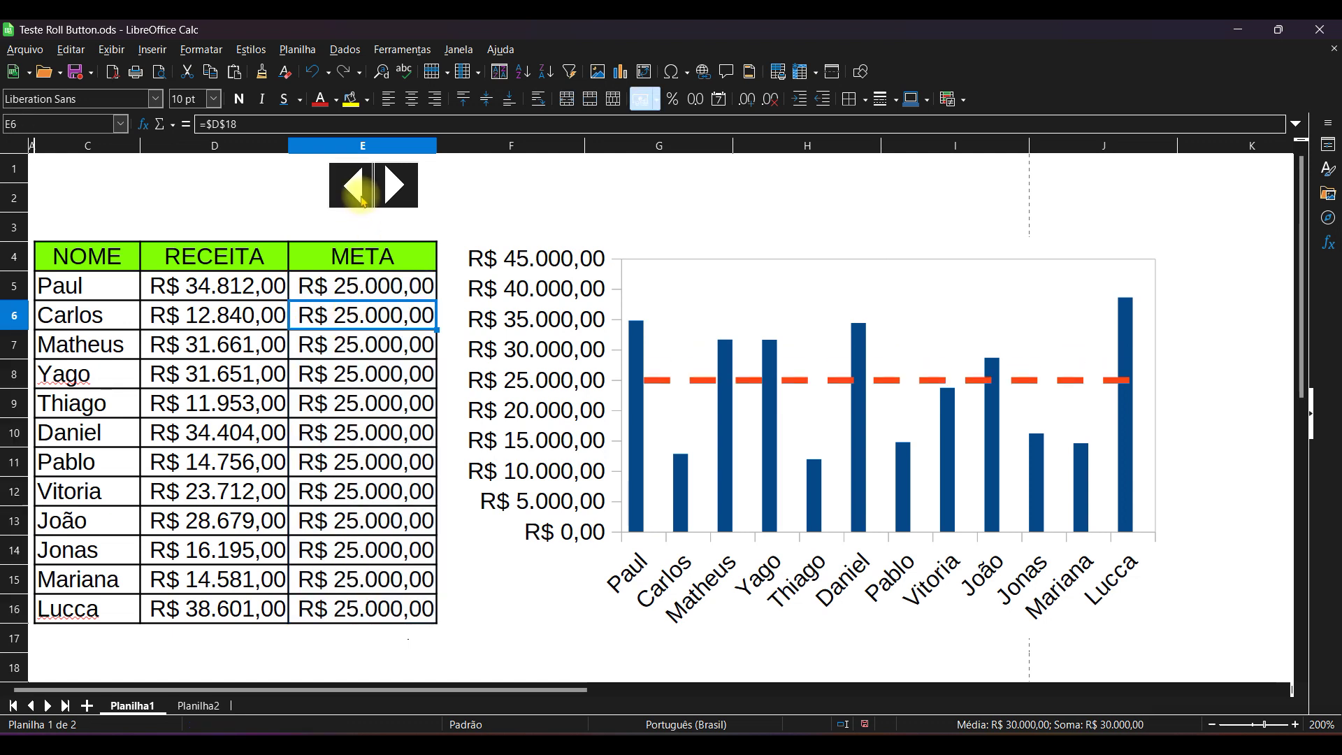
{"action": "left_click", "coordinate": [362, 200]}
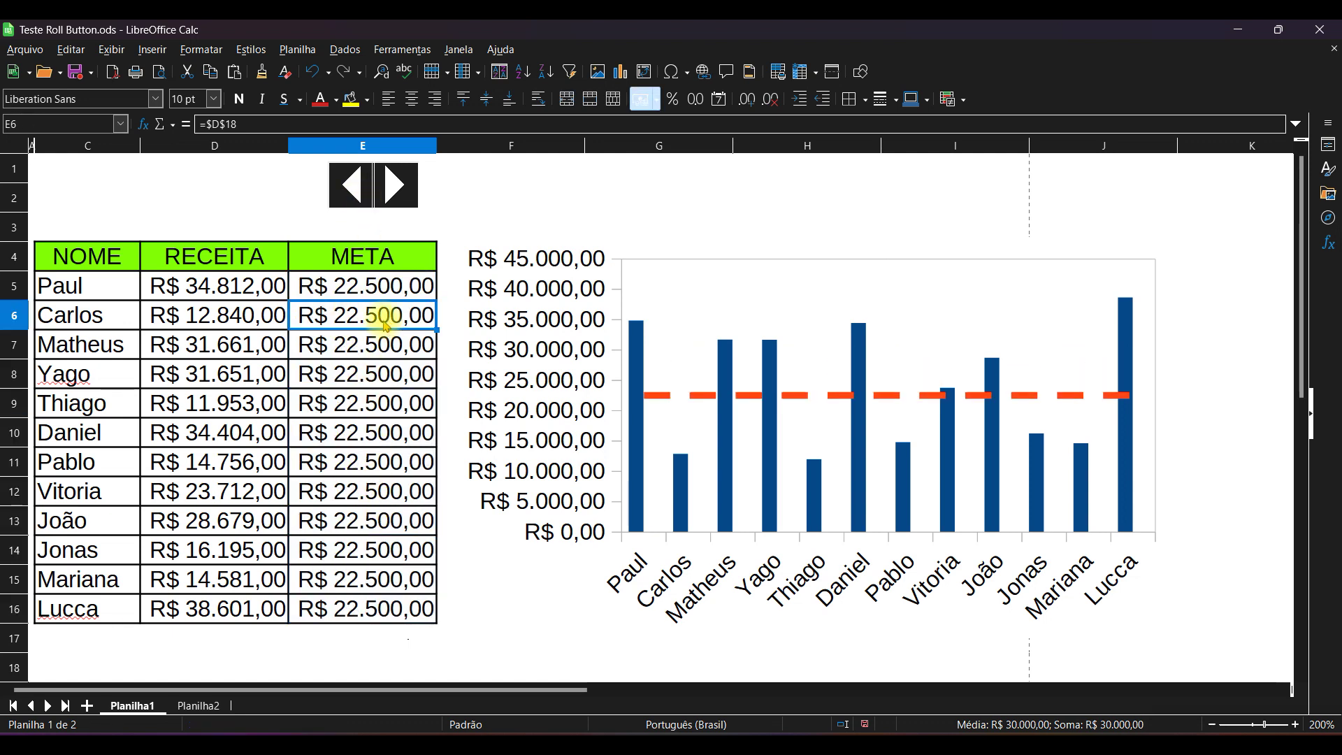
Select the linked cell D18 and raise the goal to R$ 27.500,00 with the arrow control
{"action": "left_click", "coordinate": [219, 637]}
{"action": "left_click", "coordinate": [220, 663]}
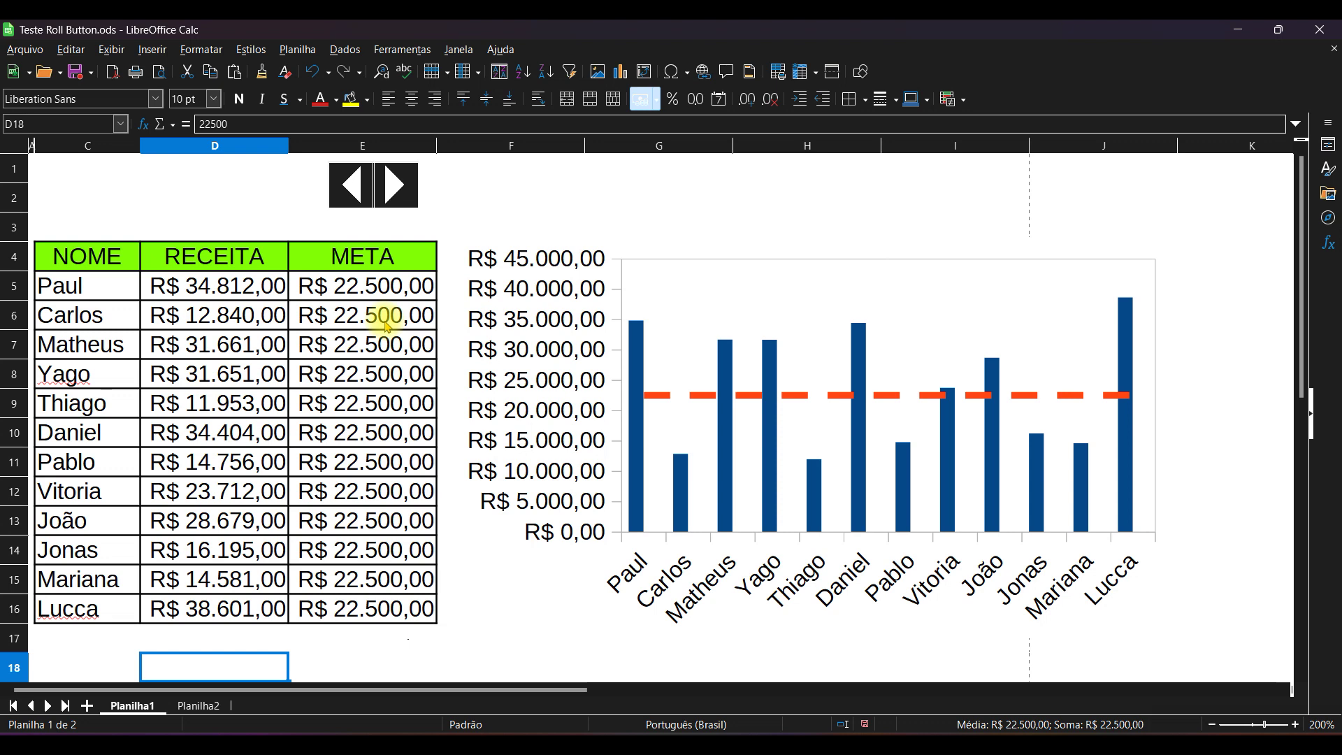
{"action": "left_click", "coordinate": [399, 183]}
{"action": "left_click", "coordinate": [401, 181]}
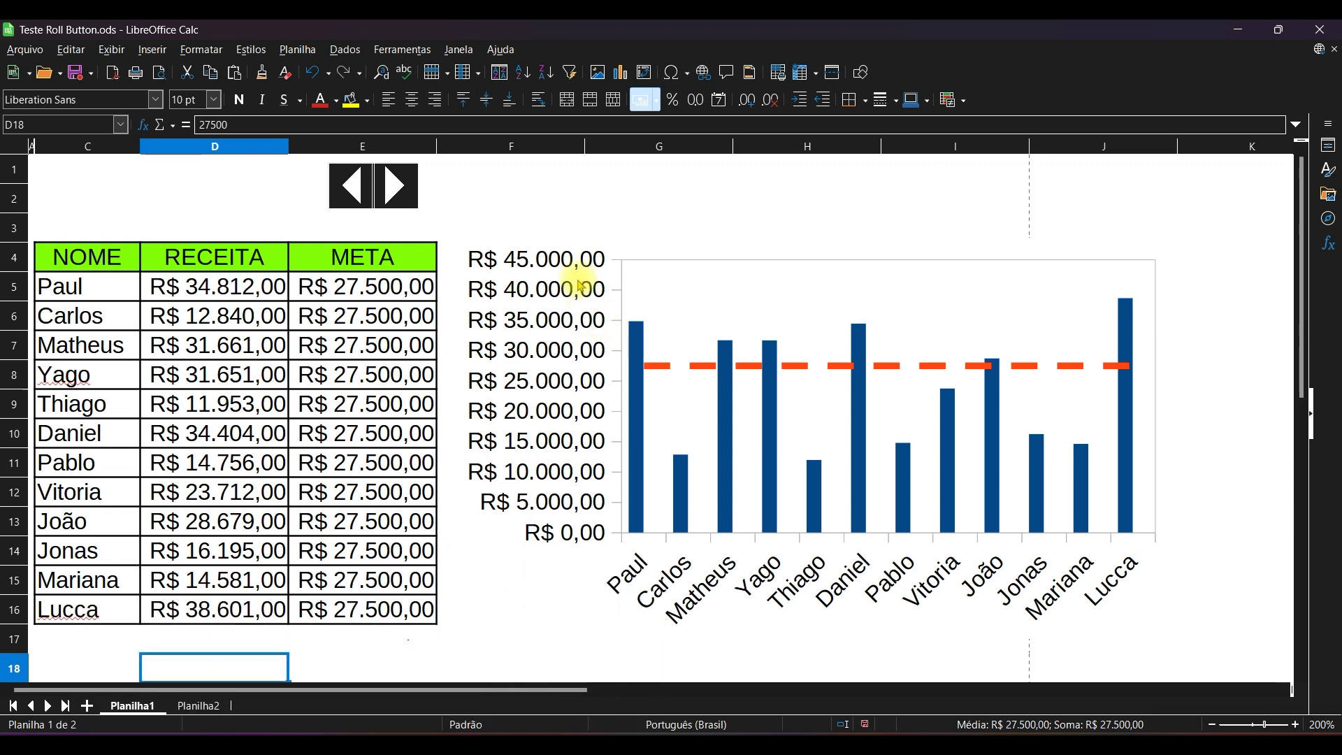
Switch to the Planilha2 sheet, save the file and select the first empty META cell, C5
{"action": "key", "text": "Delete"}
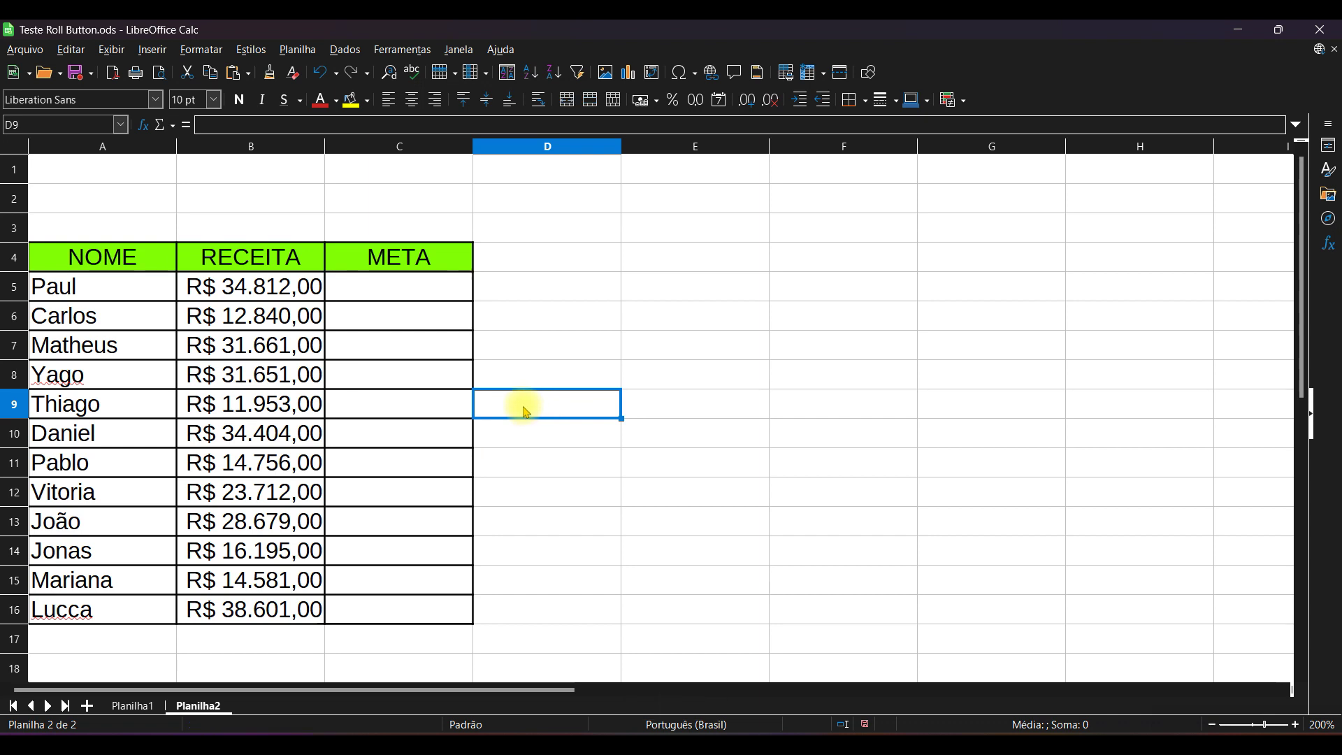
{"action": "left_click", "coordinate": [76, 72]}
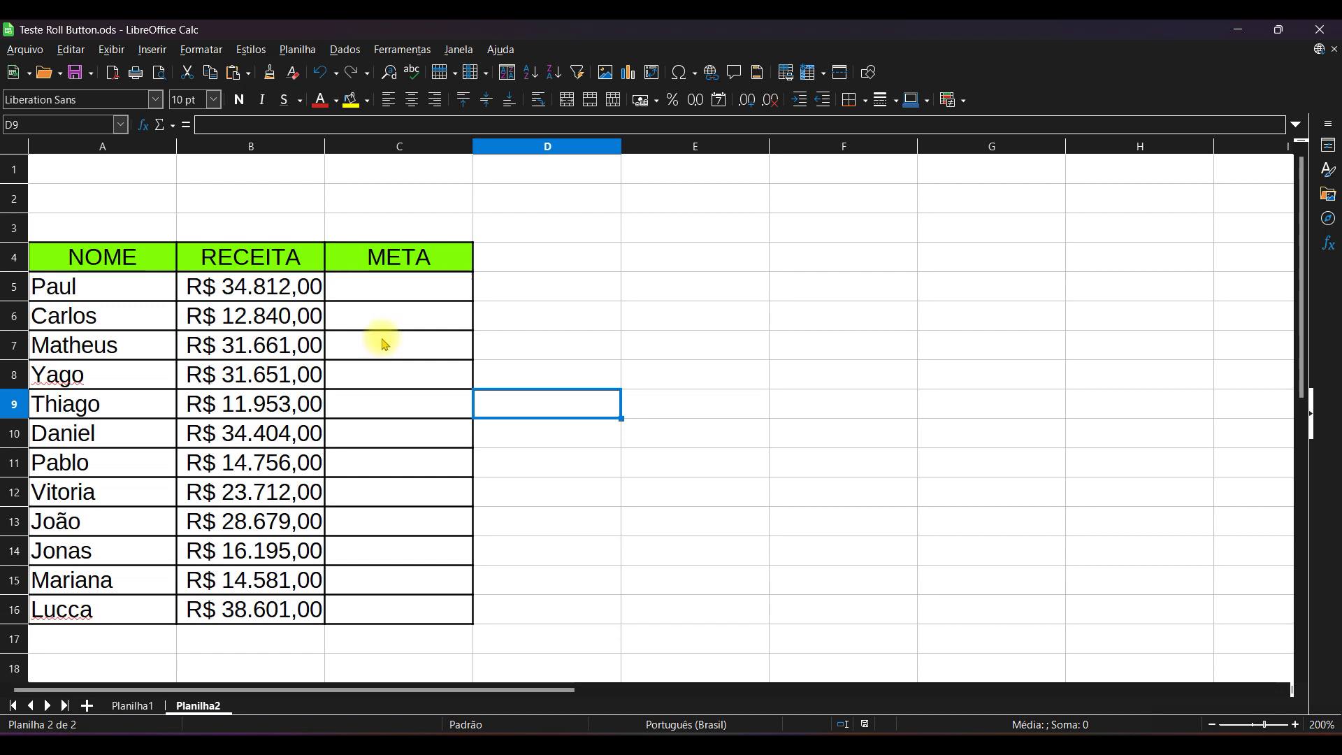
{"action": "left_click_drag", "start_coordinate": [384, 293], "coordinate": [420, 608]}
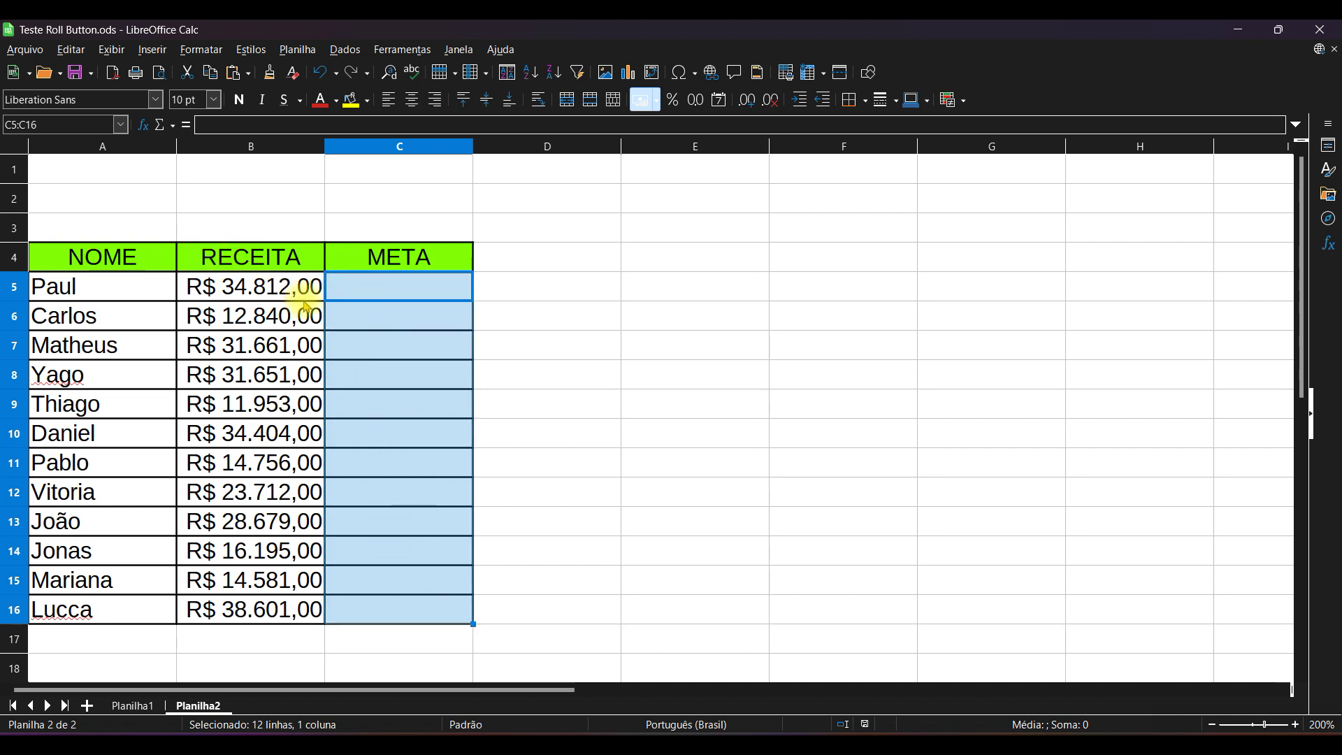
{"action": "left_click", "coordinate": [396, 301]}
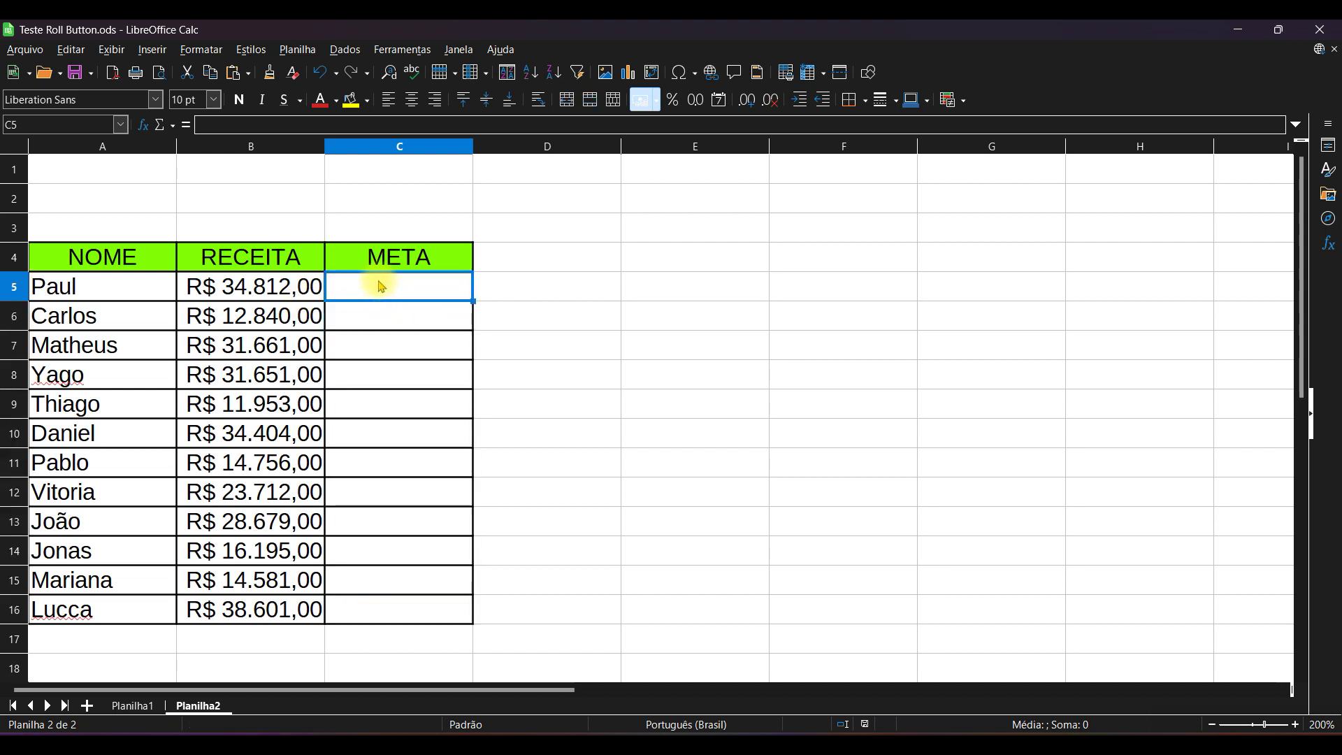
Enter 20000 in cell A3 above the NOME header and format it as currency
{"action": "left_click", "coordinate": [123, 225]}
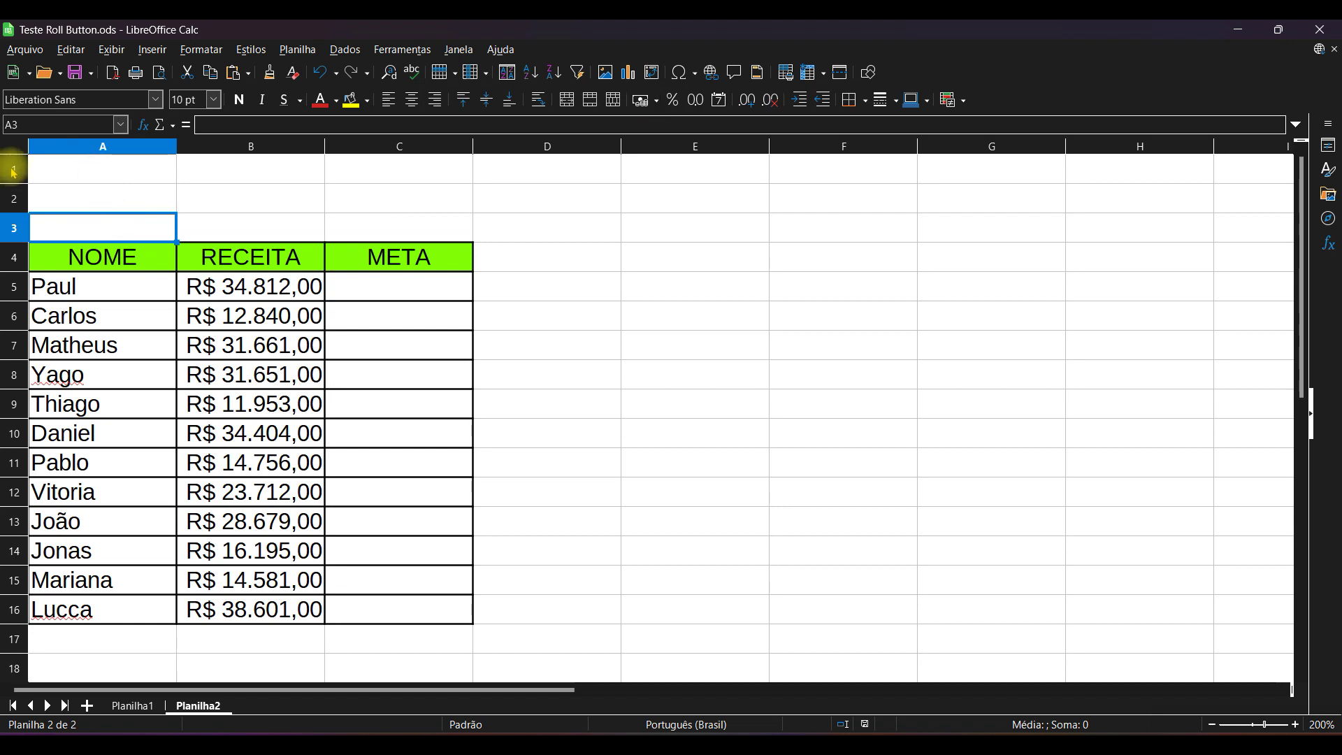
{"action": "type", "text": "20000"}
{"action": "key", "text": "Return"}
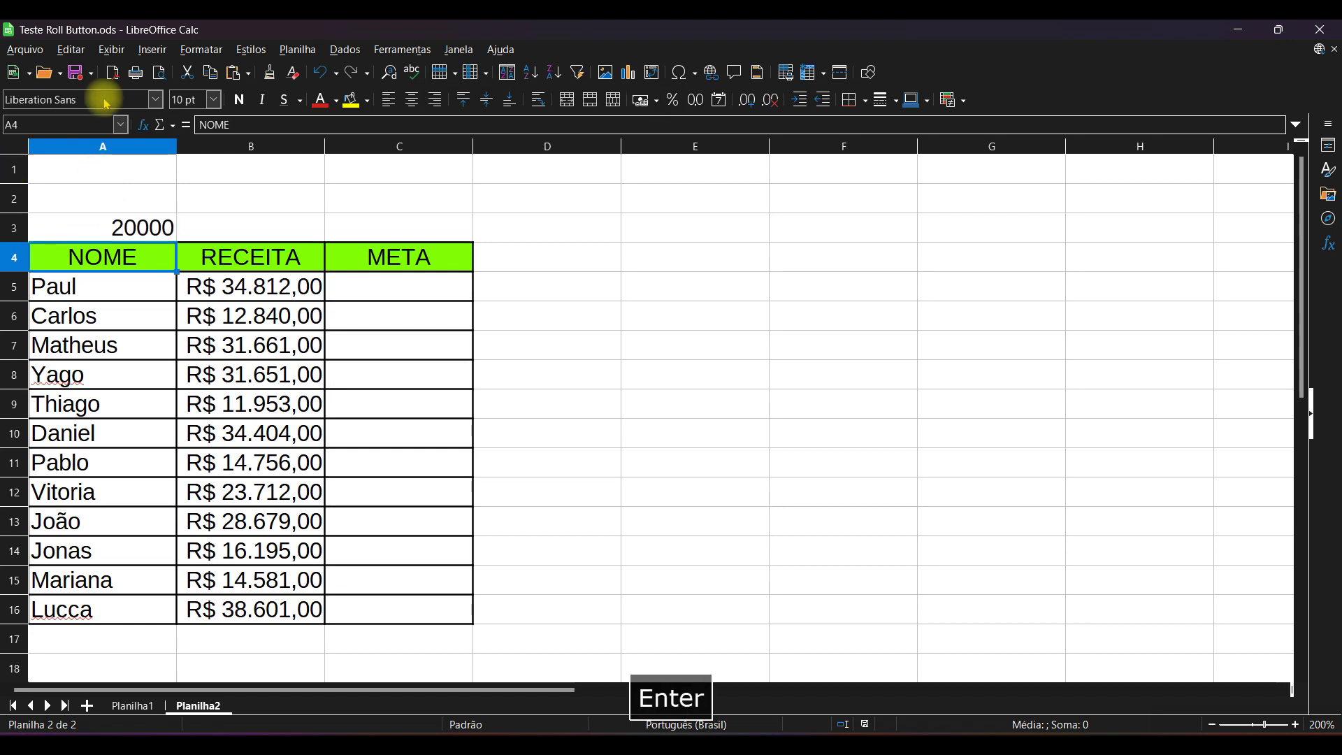
{"action": "left_click", "coordinate": [91, 234]}
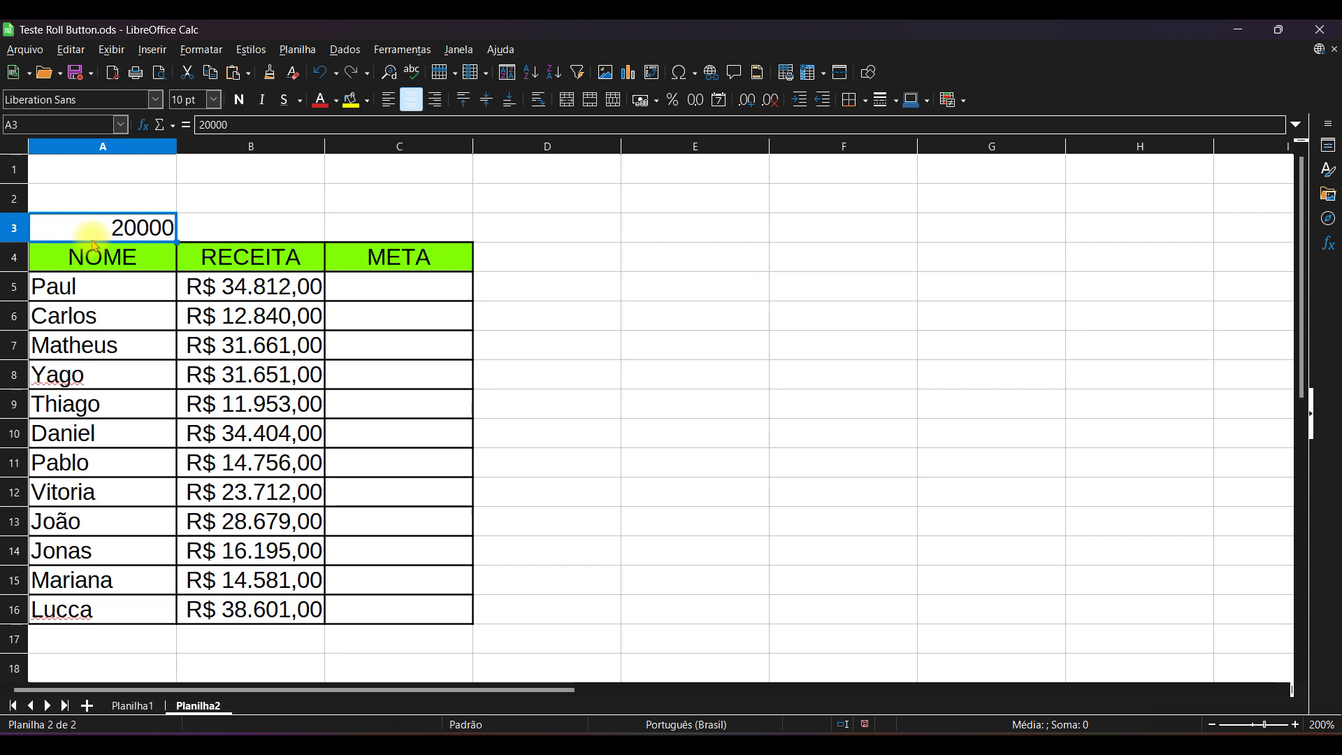
{"action": "left_click", "coordinate": [642, 100]}
Enter a formula in C5 that references cell A3 and make the reference absolute, =$A$3
{"action": "left_click", "coordinate": [408, 358]}
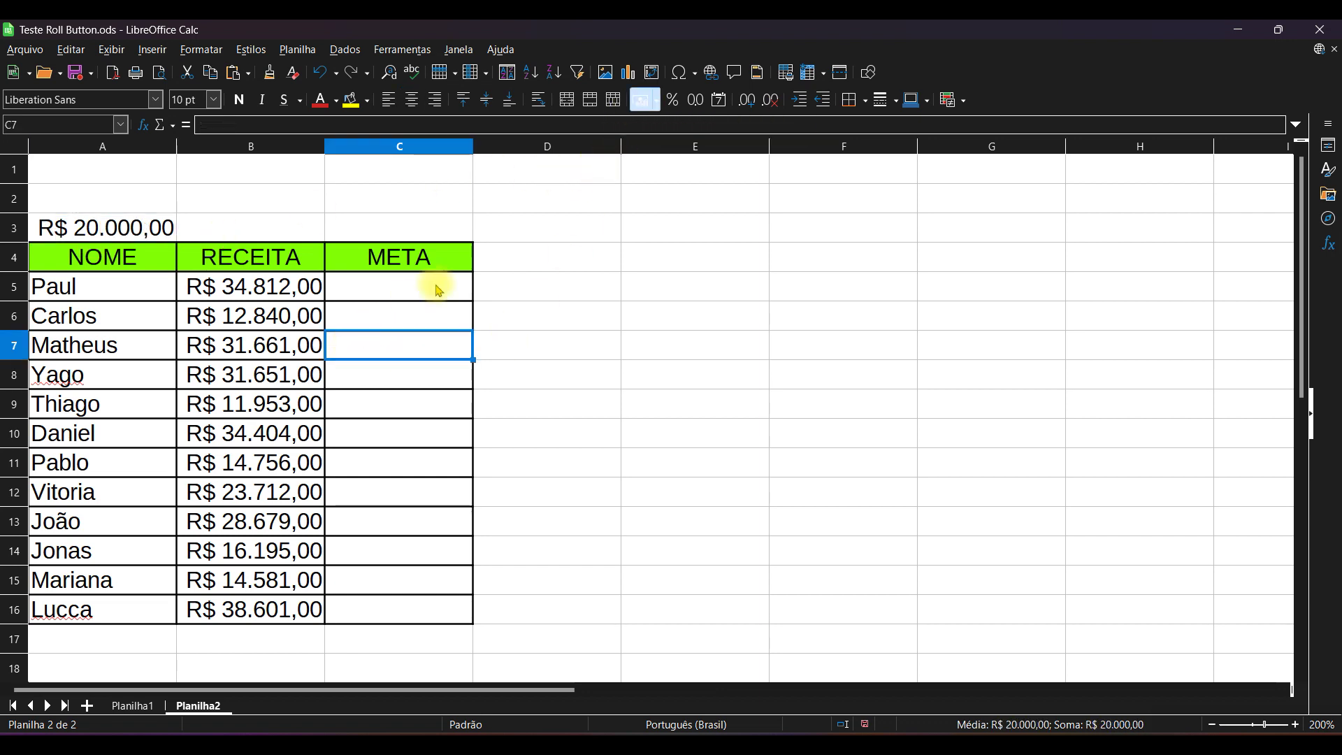
{"action": "left_click", "coordinate": [436, 286]}
{"action": "type", "text": "="}
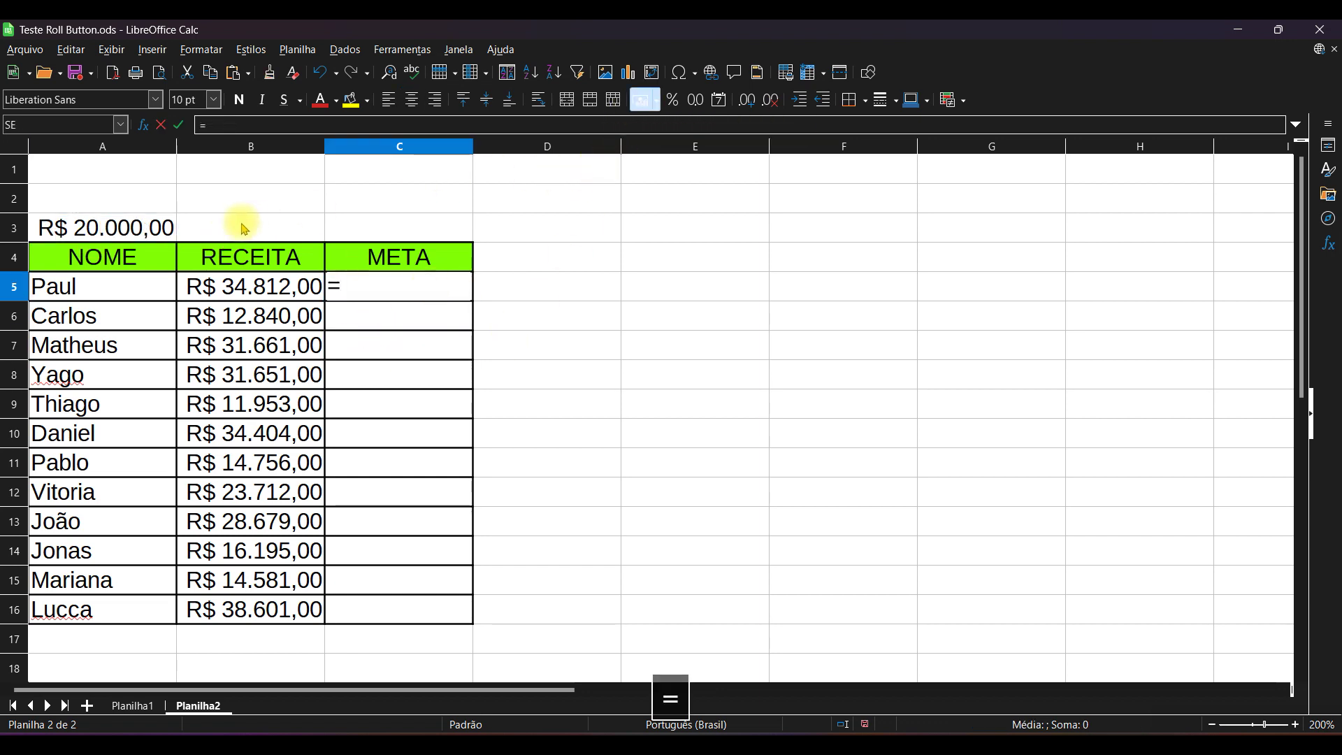
{"action": "left_click", "coordinate": [150, 229]}
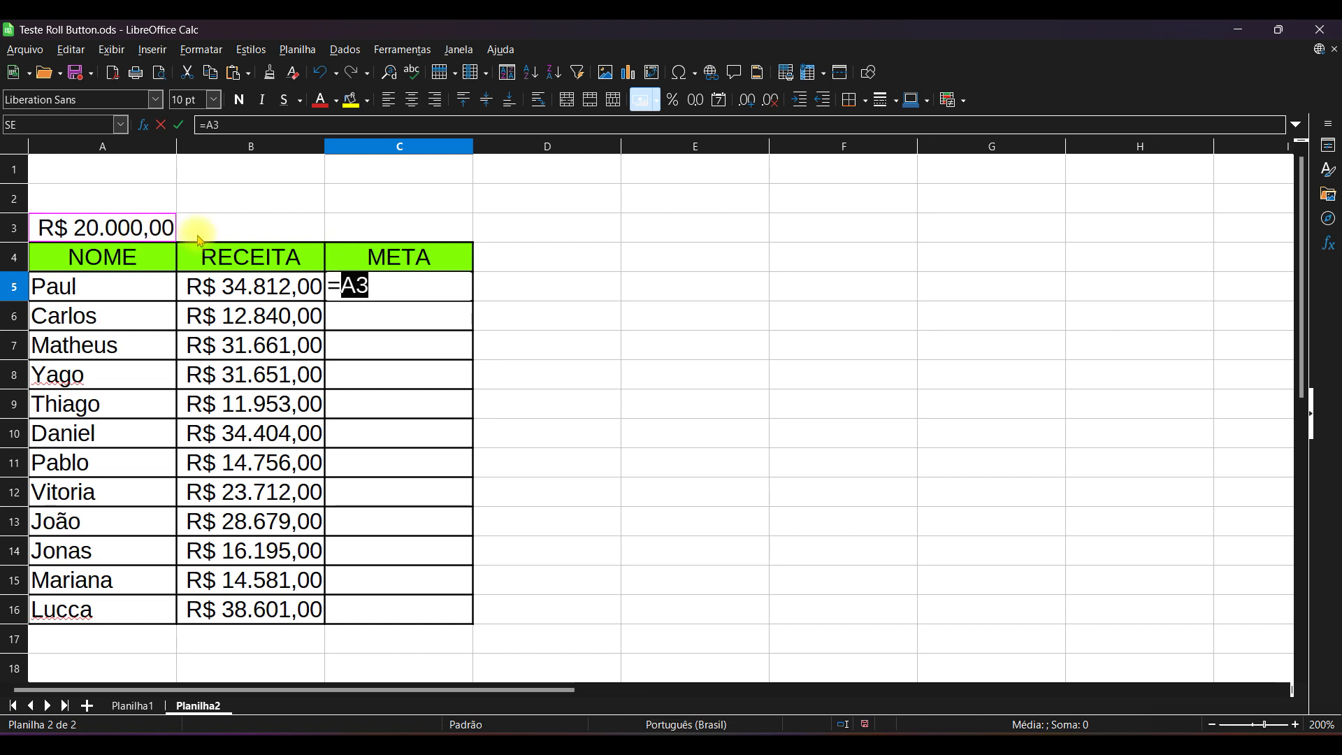
{"action": "key", "text": "Return"}
{"action": "left_click", "coordinate": [405, 293]}
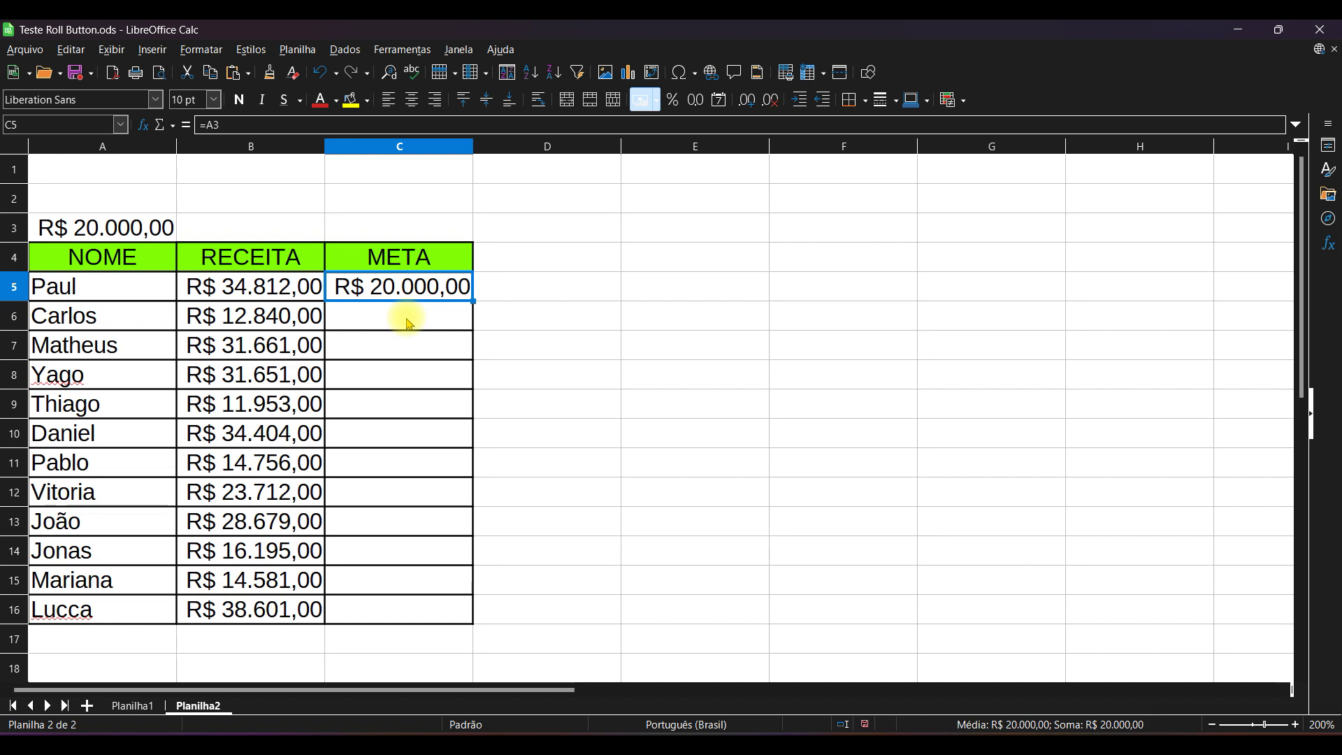
{"action": "left_click", "coordinate": [249, 123]}
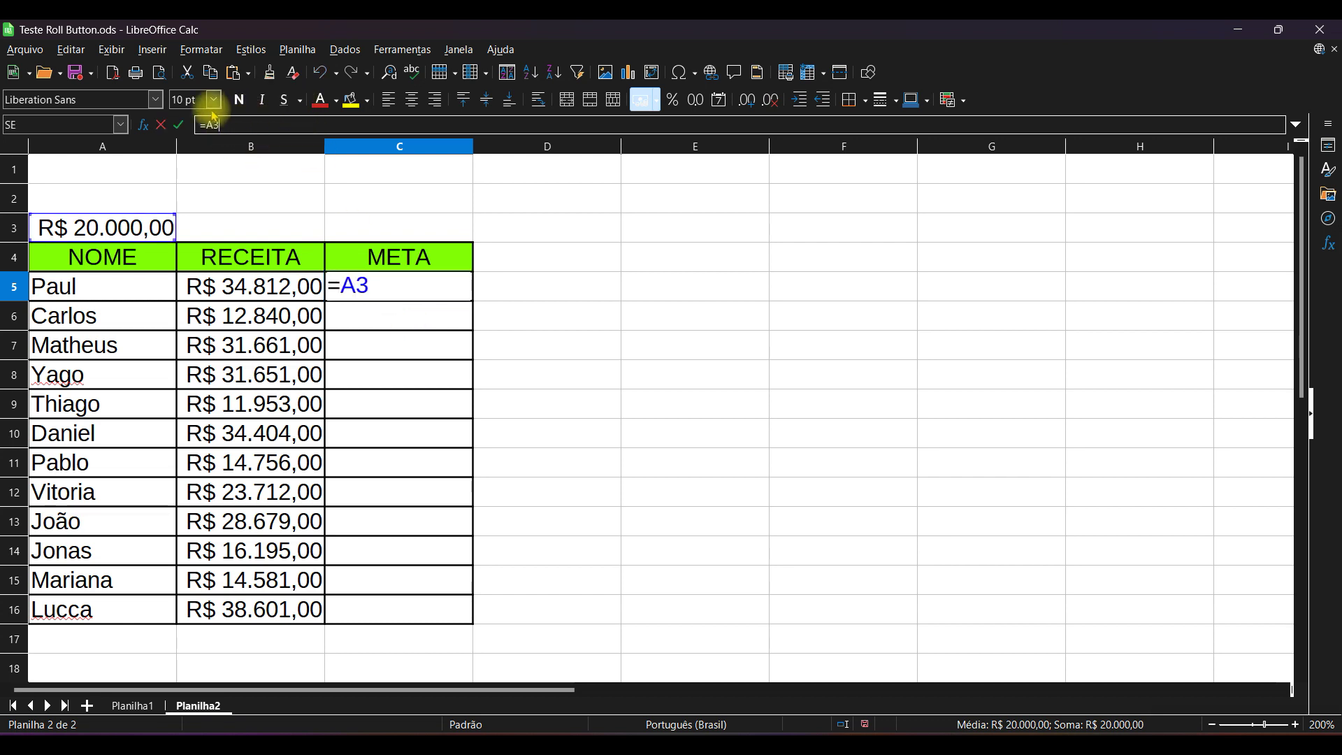
{"action": "key", "text": "F4"}
{"action": "key", "text": "Return"}
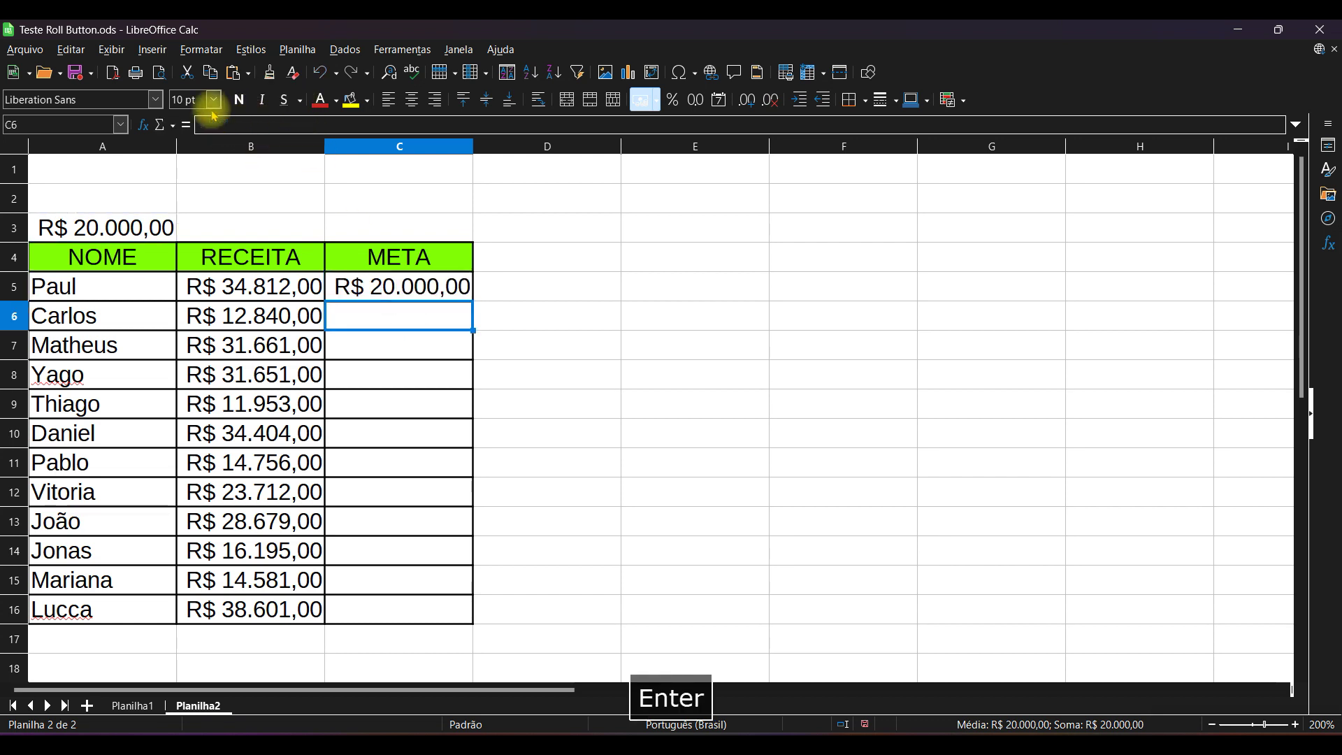
Fill the C5 formula down the META column to C16
{"action": "left_click_drag", "start_coordinate": [132, 228], "coordinate": [105, 578]}
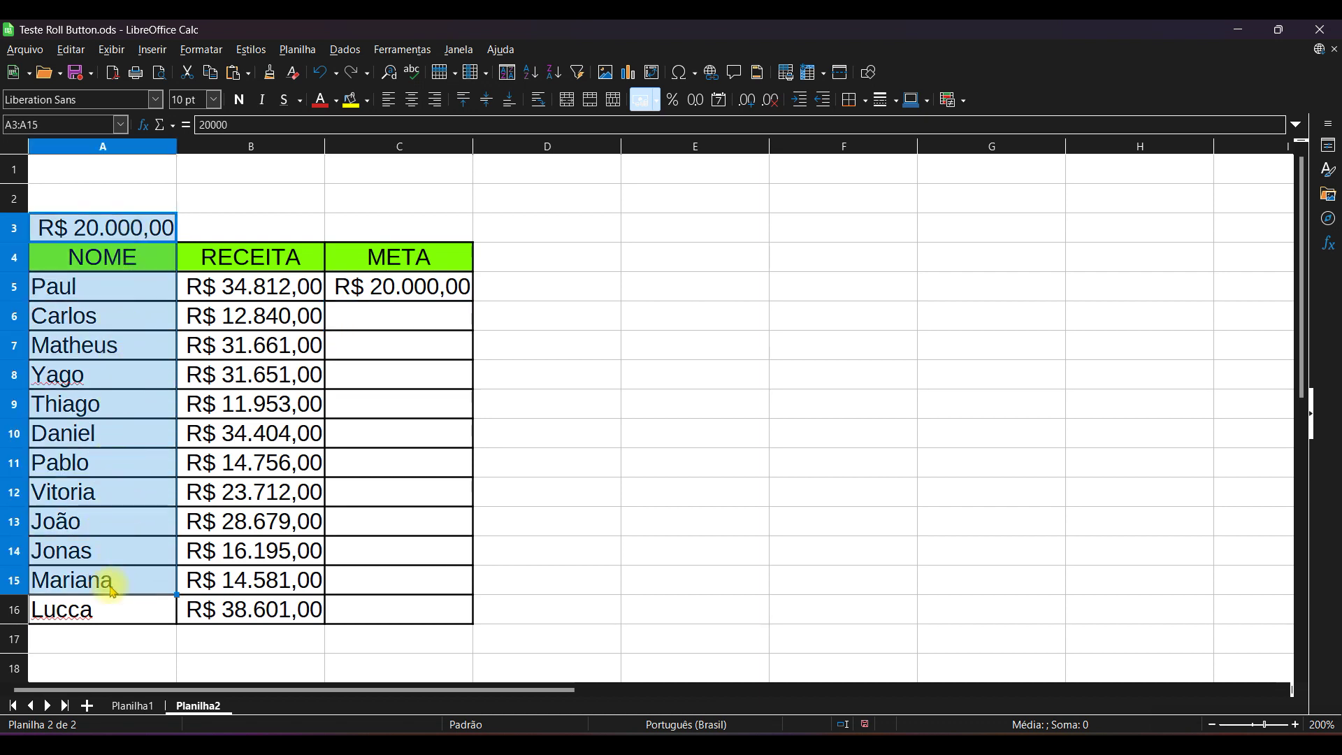
{"action": "left_click", "coordinate": [434, 290]}
{"action": "left_click_drag", "start_coordinate": [434, 294], "coordinate": [384, 620]}
{"action": "left_click", "coordinate": [383, 440]}
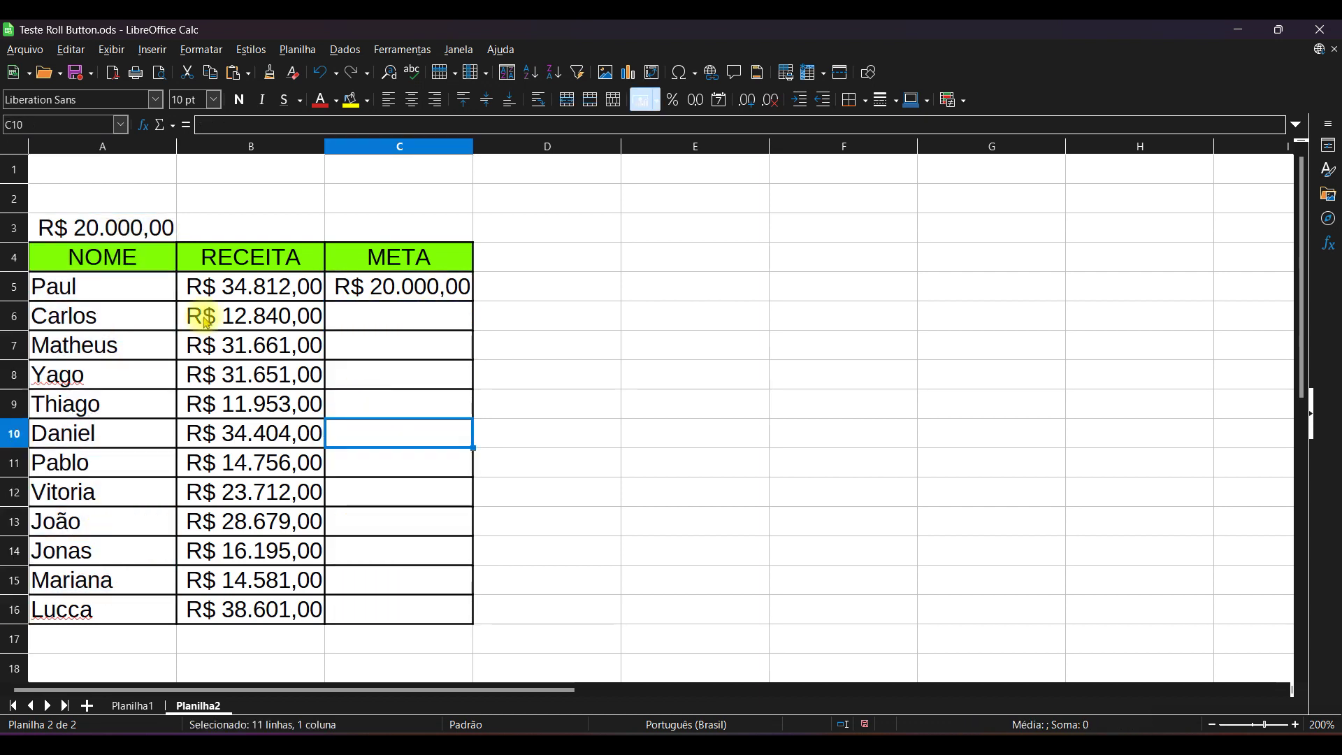
{"action": "left_click", "coordinate": [429, 291]}
{"action": "left_click_drag", "start_coordinate": [476, 303], "coordinate": [450, 607]}
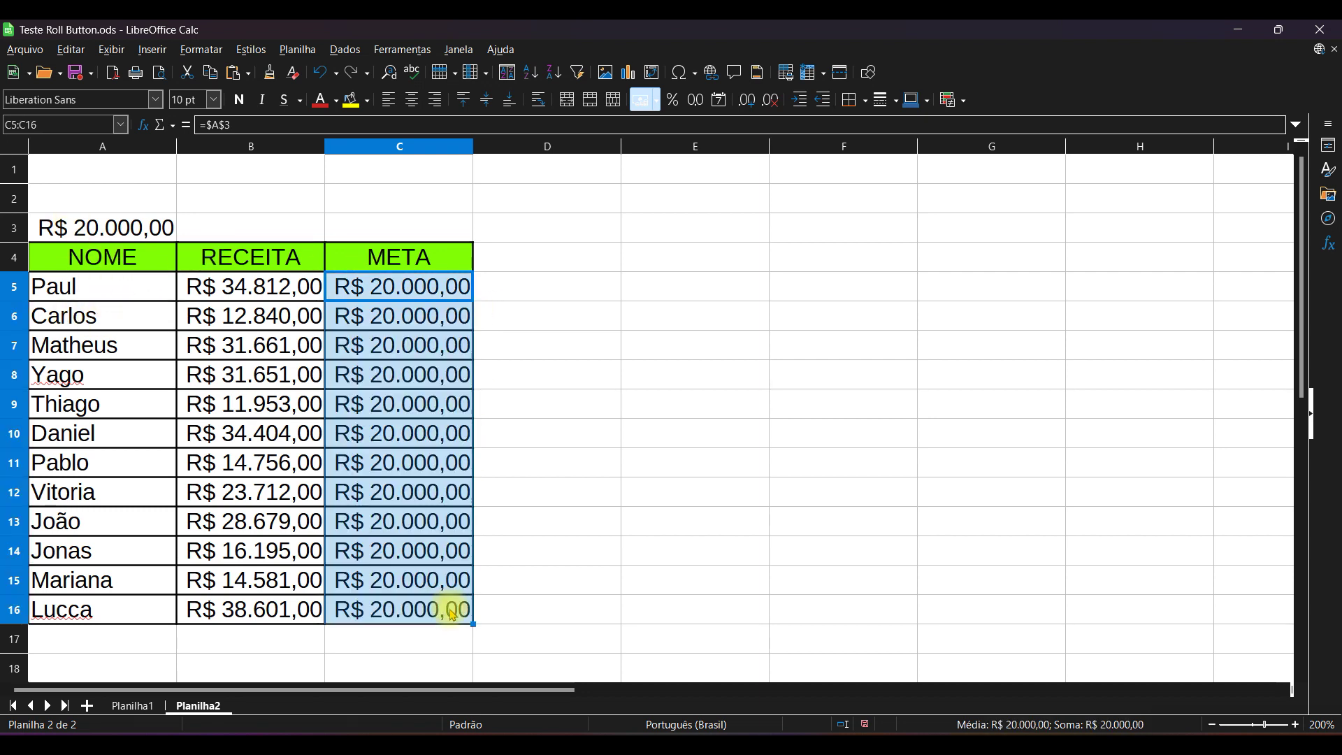
Change the goal value in cell A3 to 15000 and check a linked META cell
{"action": "left_click", "coordinate": [374, 388]}
{"action": "left_click", "coordinate": [434, 311]}
{"action": "left_click", "coordinate": [430, 293]}
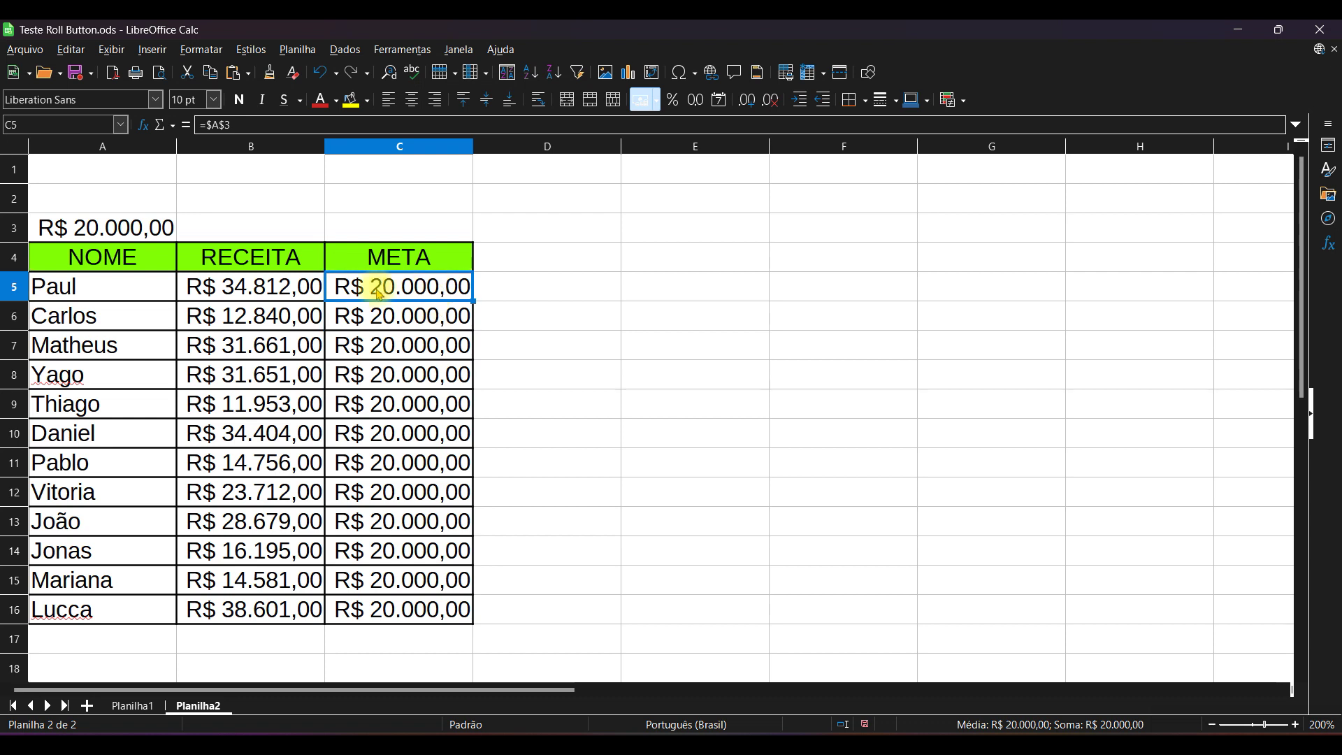
{"action": "left_click", "coordinate": [148, 237]}
{"action": "type", "text": "1500"}
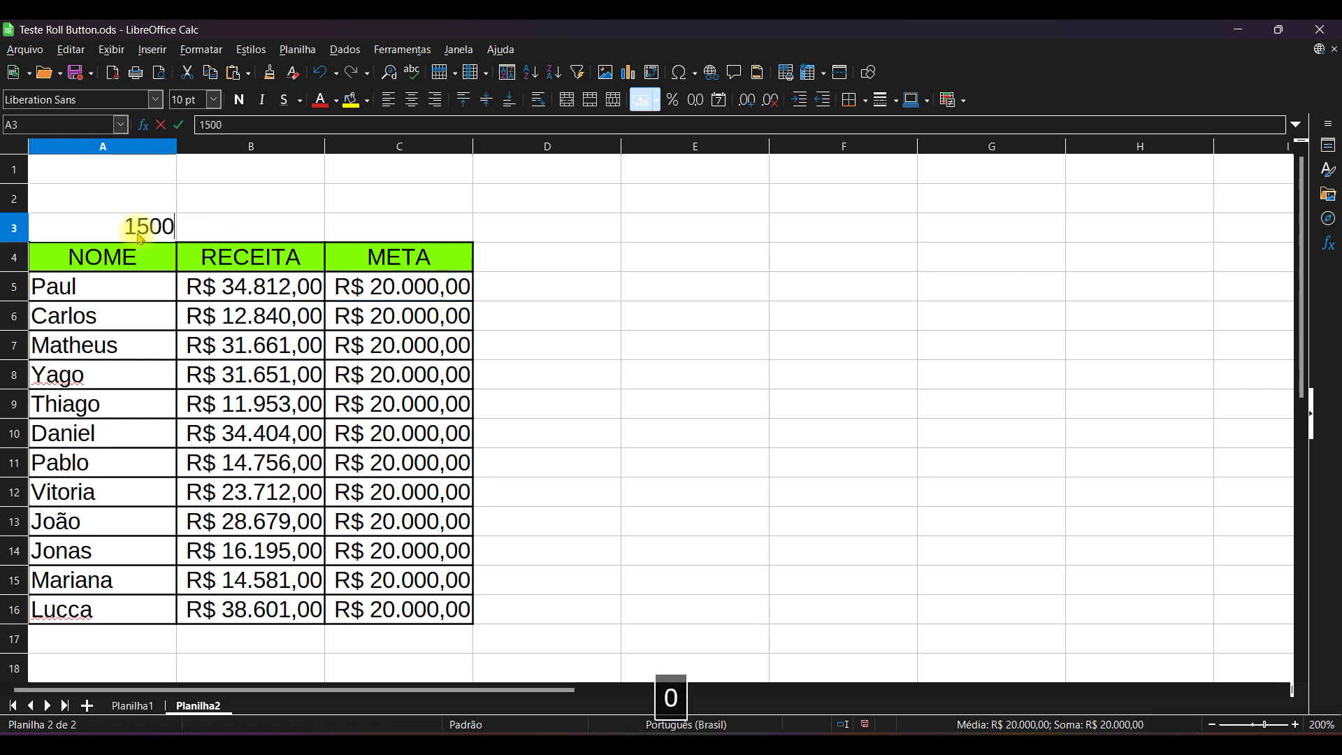
{"action": "key", "text": "Return"}
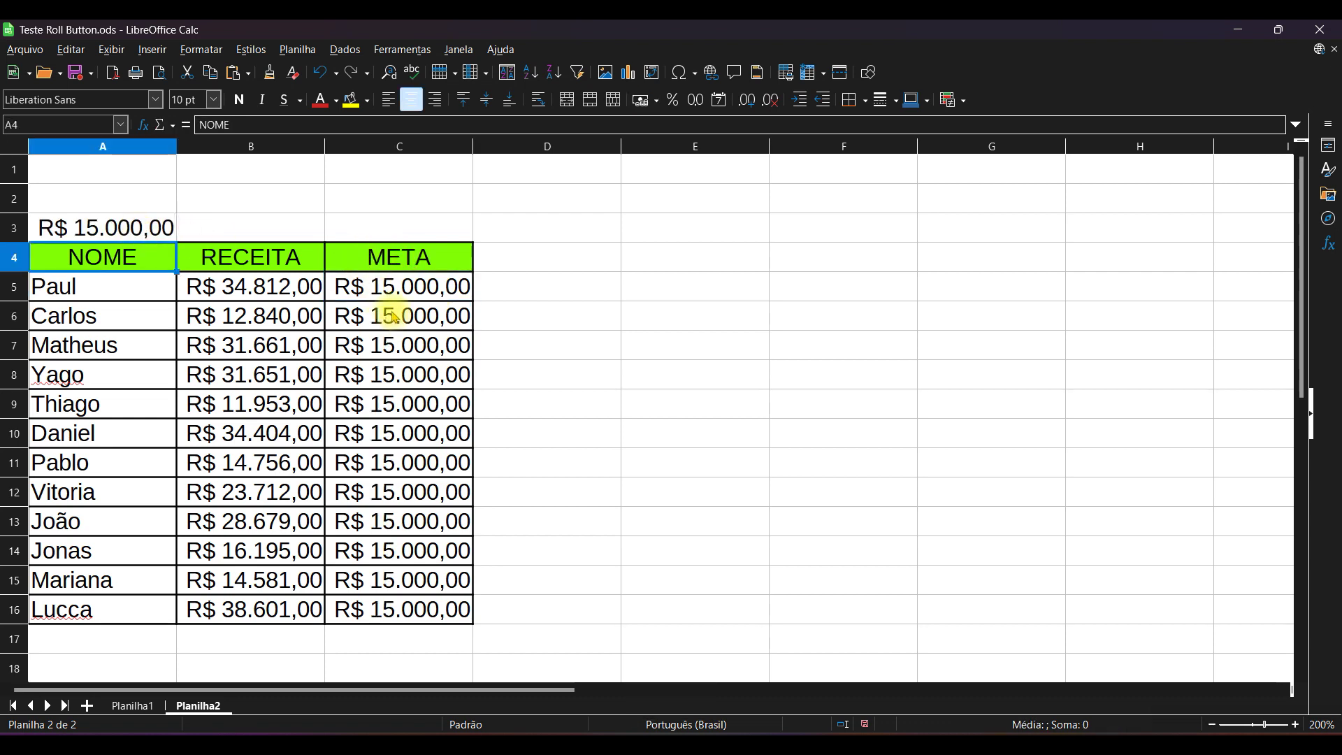
{"action": "left_click", "coordinate": [462, 311]}
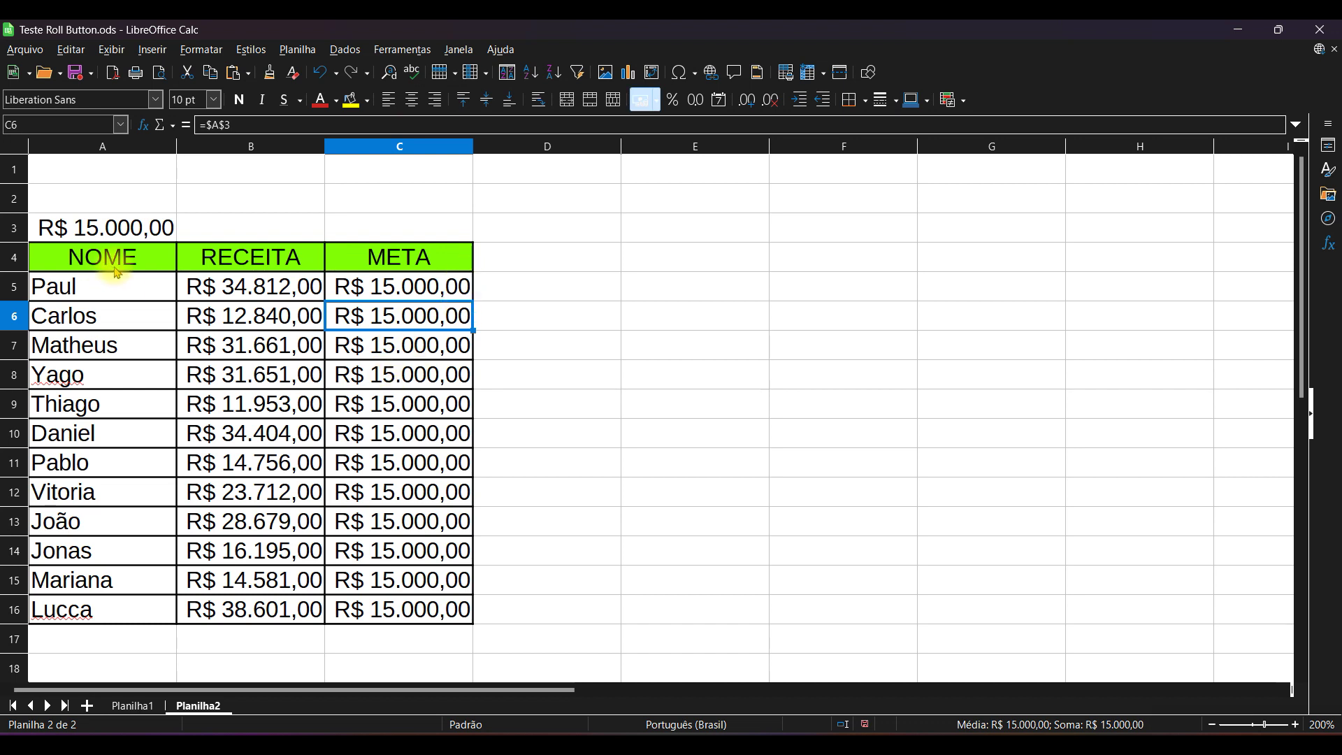
Insert a chart from the table range A4:C16 using the Coluna e linha type
{"action": "left_click_drag", "start_coordinate": [107, 264], "coordinate": [392, 610]}
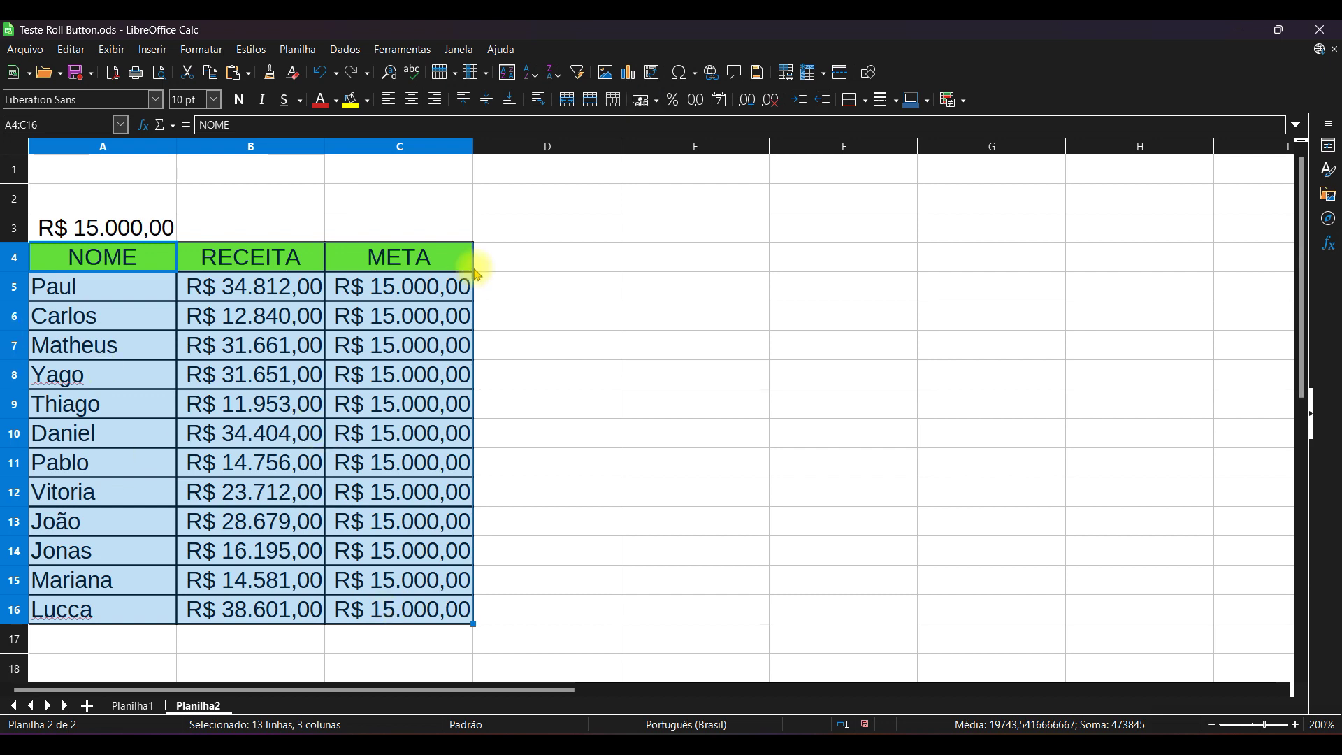
{"action": "left_click", "coordinate": [627, 73]}
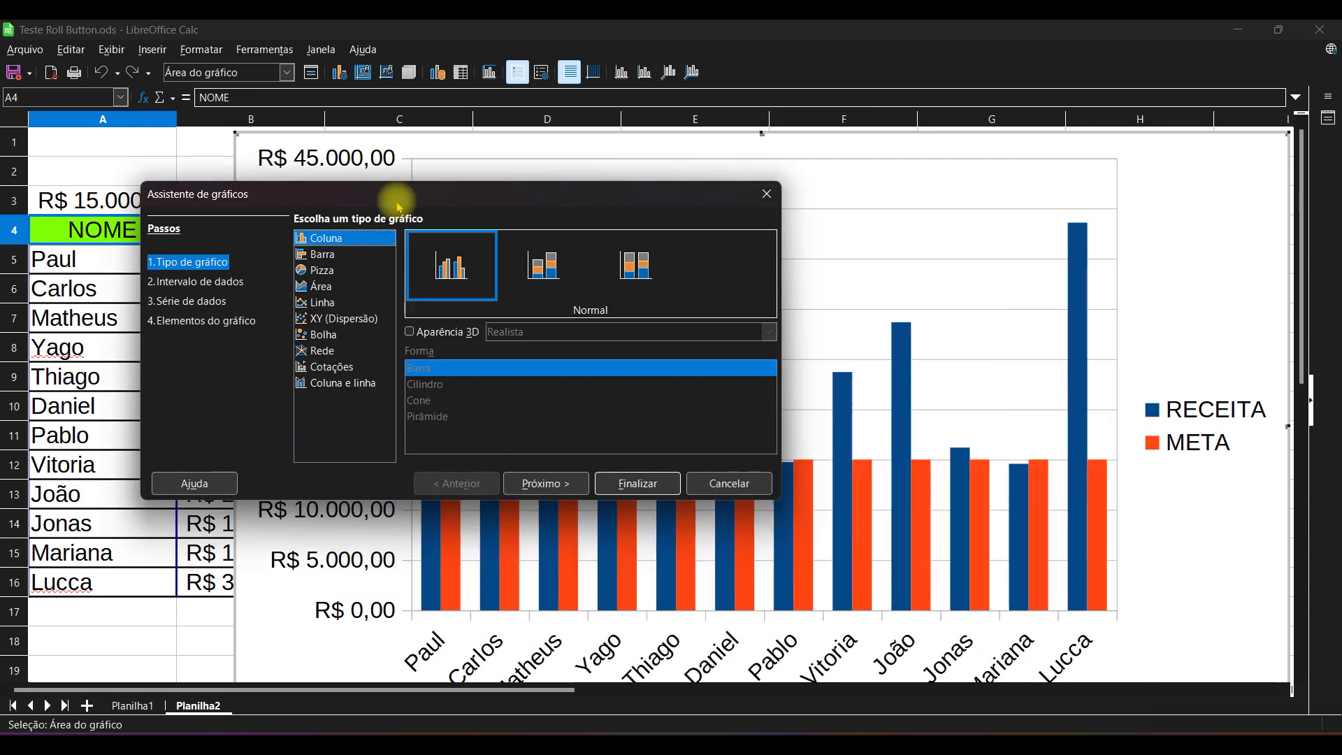
{"action": "left_click_drag", "start_coordinate": [398, 207], "coordinate": [332, 191]}
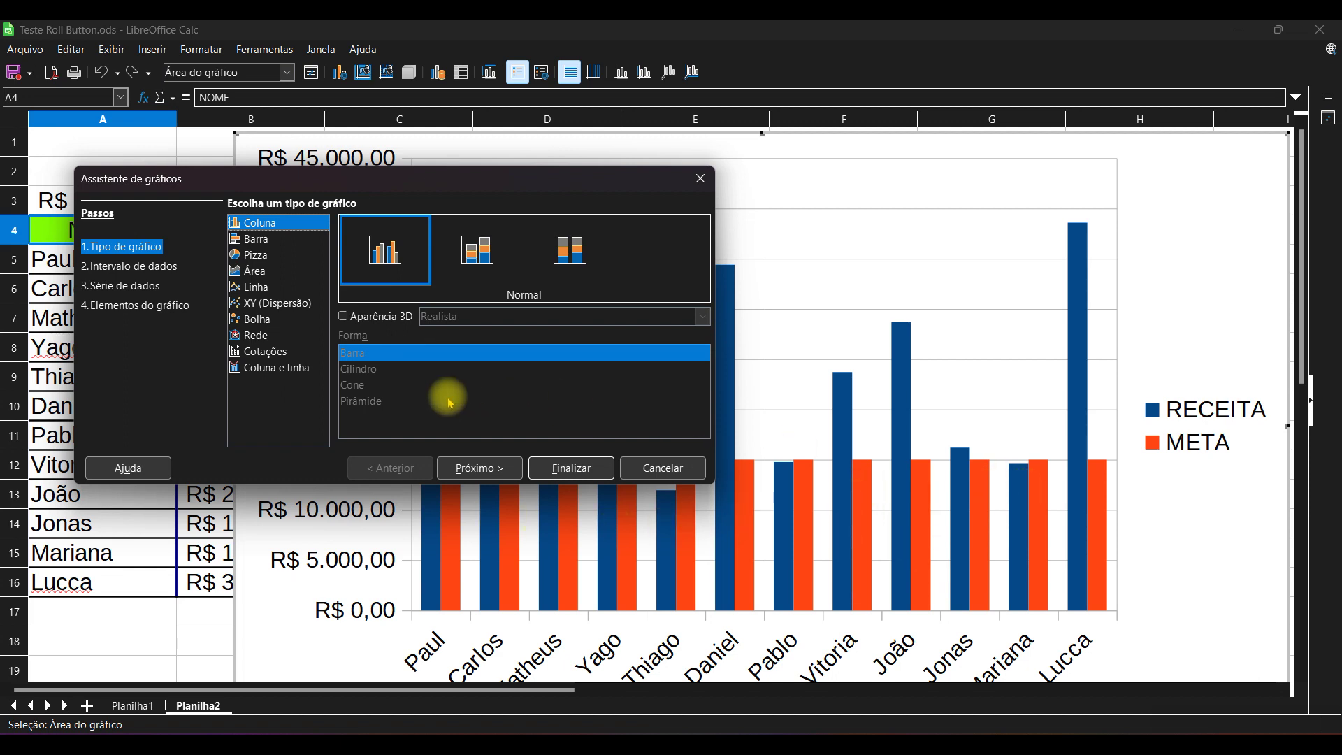
{"action": "left_click", "coordinate": [273, 369]}
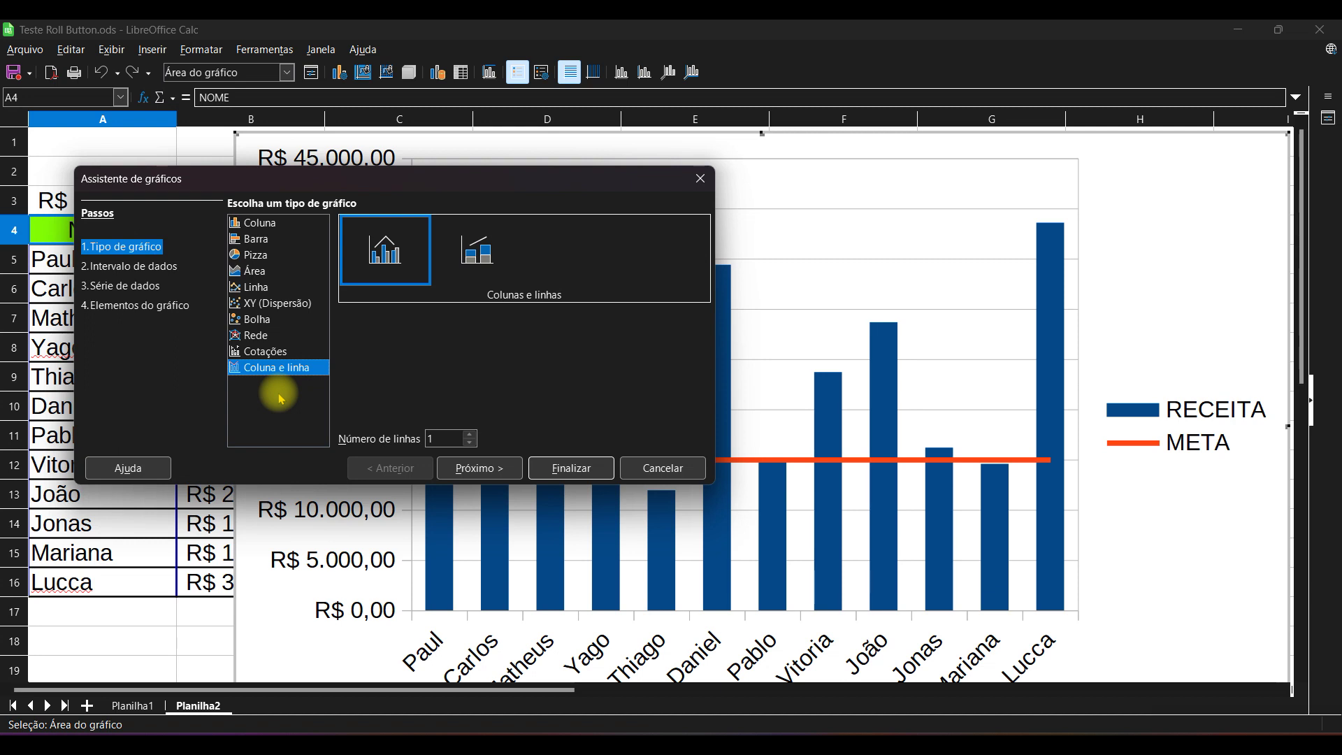
Turn off the chart's legend in the chart elements and finish the chart wizard
{"action": "left_click", "coordinate": [137, 306]}
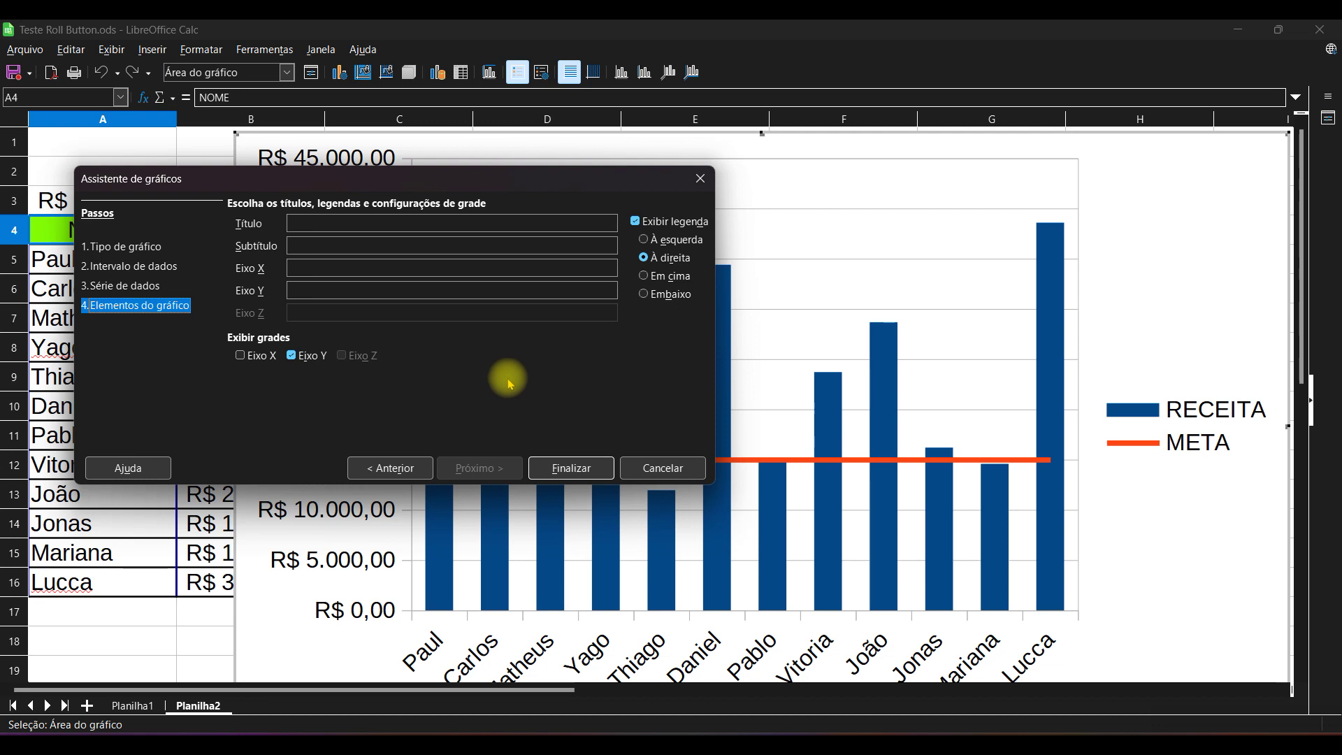
{"action": "left_click", "coordinate": [636, 223]}
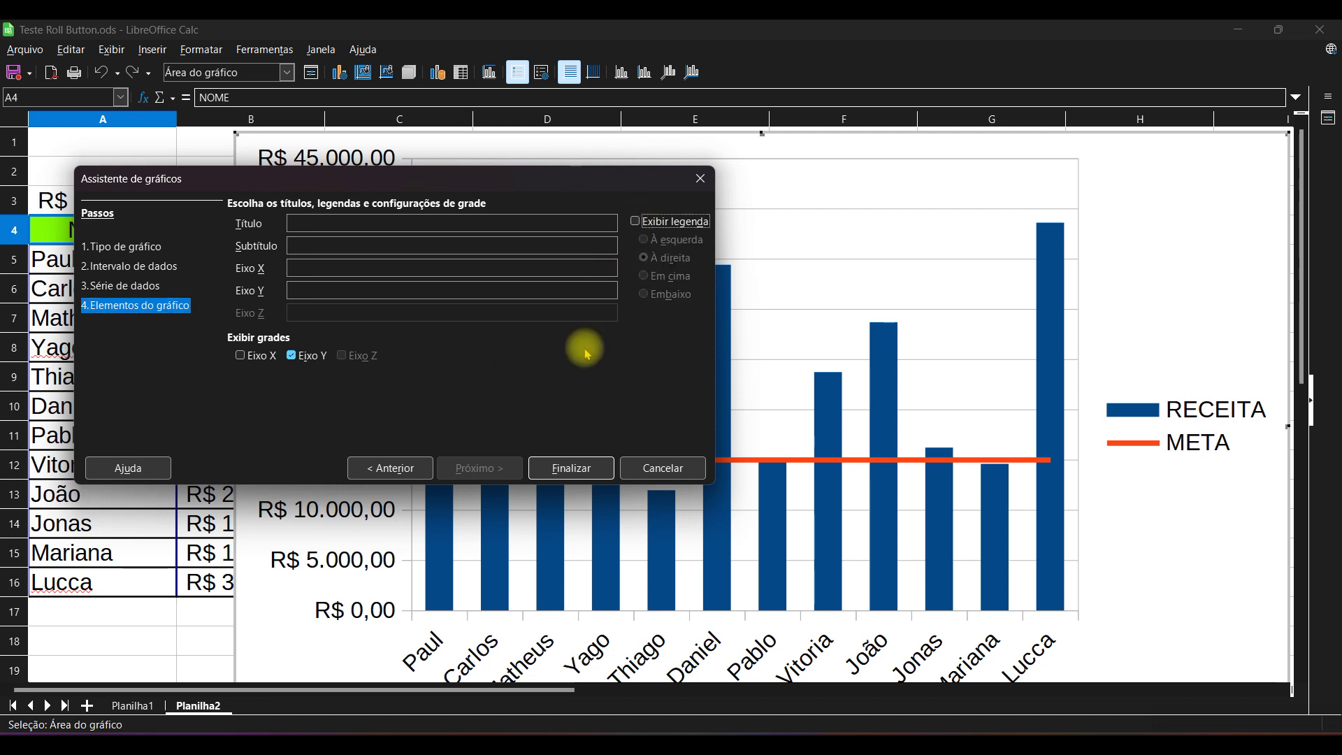
{"action": "left_click", "coordinate": [572, 468]}
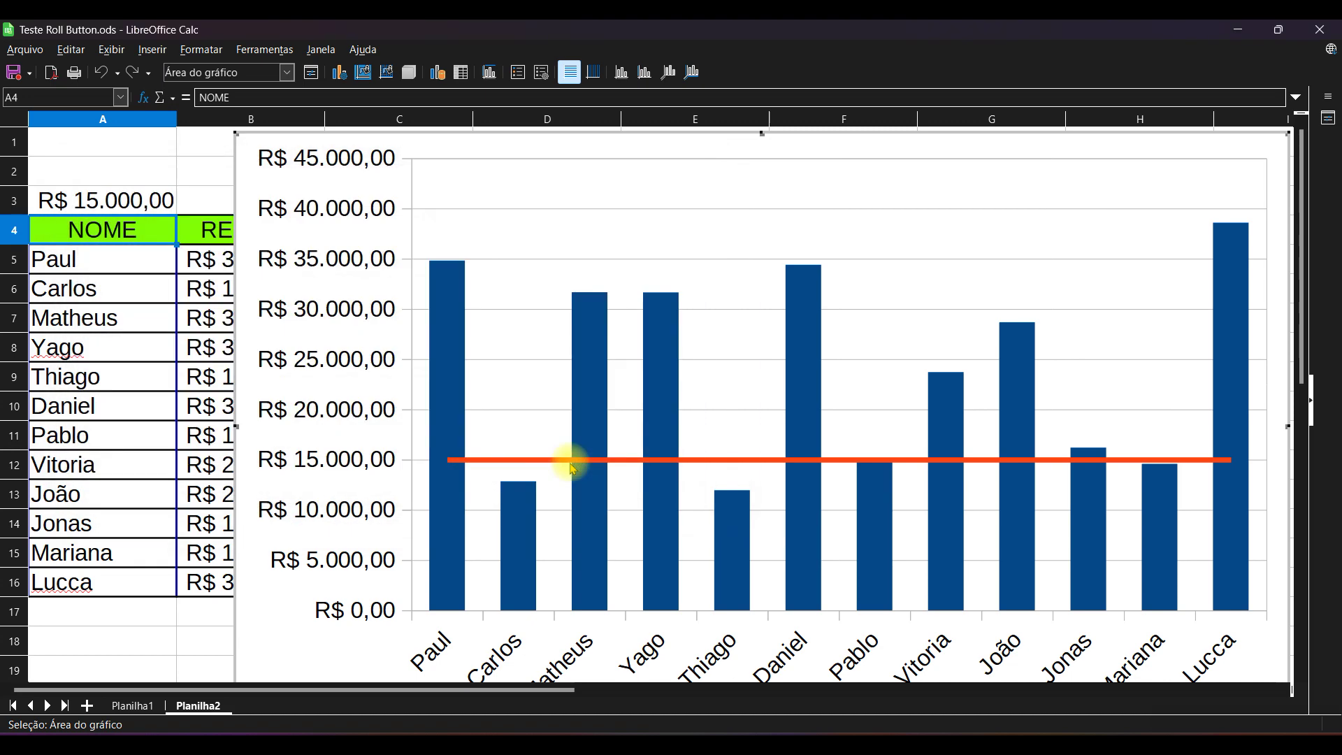
Shrink the chart and position it beside the META column, starting at cell D4
{"action": "left_click_drag", "start_coordinate": [236, 132], "coordinate": [384, 209]}
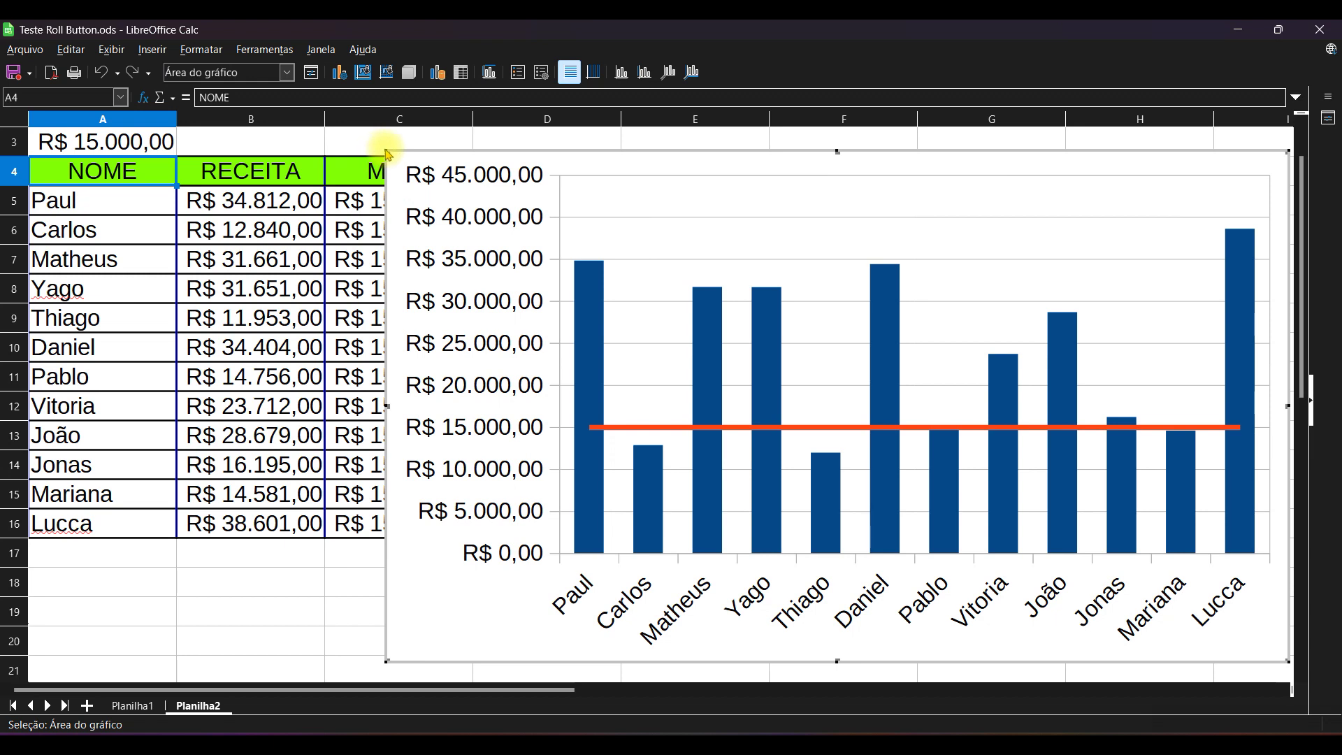
{"action": "left_click_drag", "start_coordinate": [385, 151], "coordinate": [564, 157]}
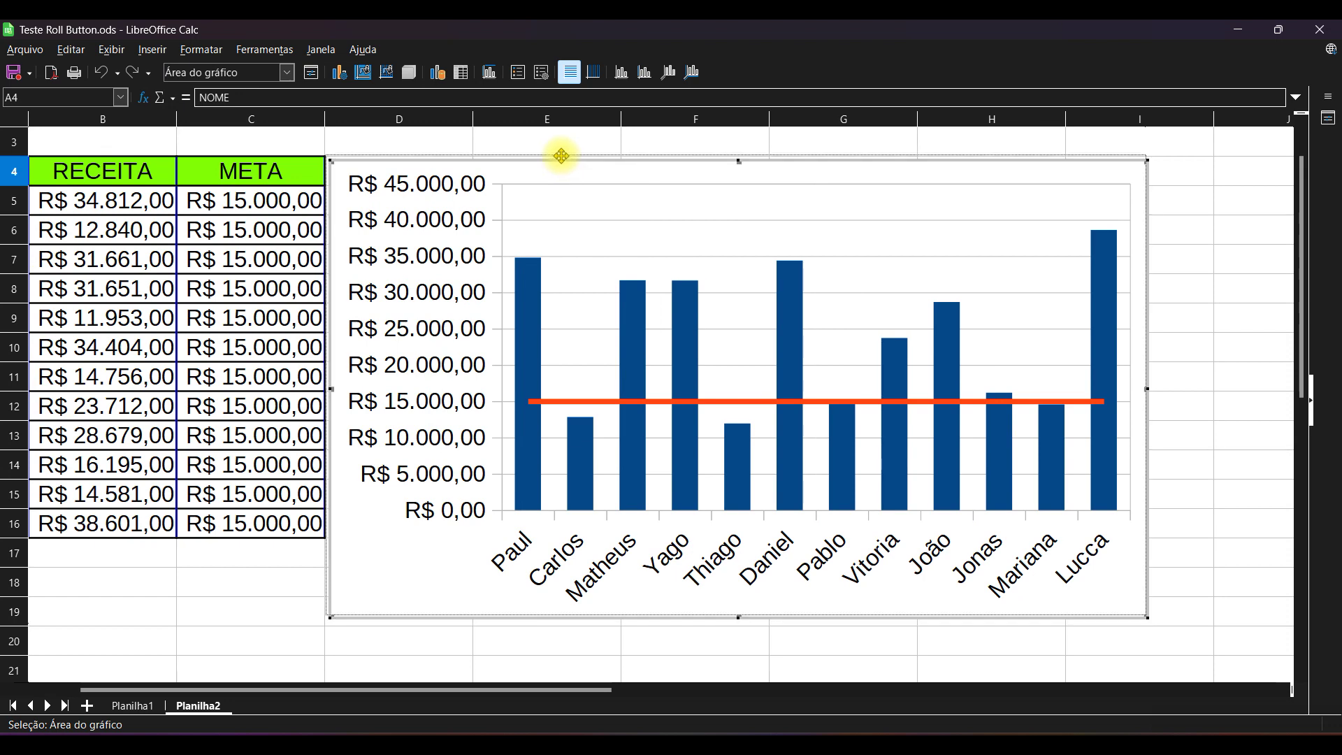
Move the chart slightly up beside the table so that its upper edge lies in row 3
{"action": "left_click_drag", "start_coordinate": [608, 691], "coordinate": [330, 692]}
{"action": "scroll", "coordinate": [332, 518], "scroll_direction": "up", "scroll_amount": 1}
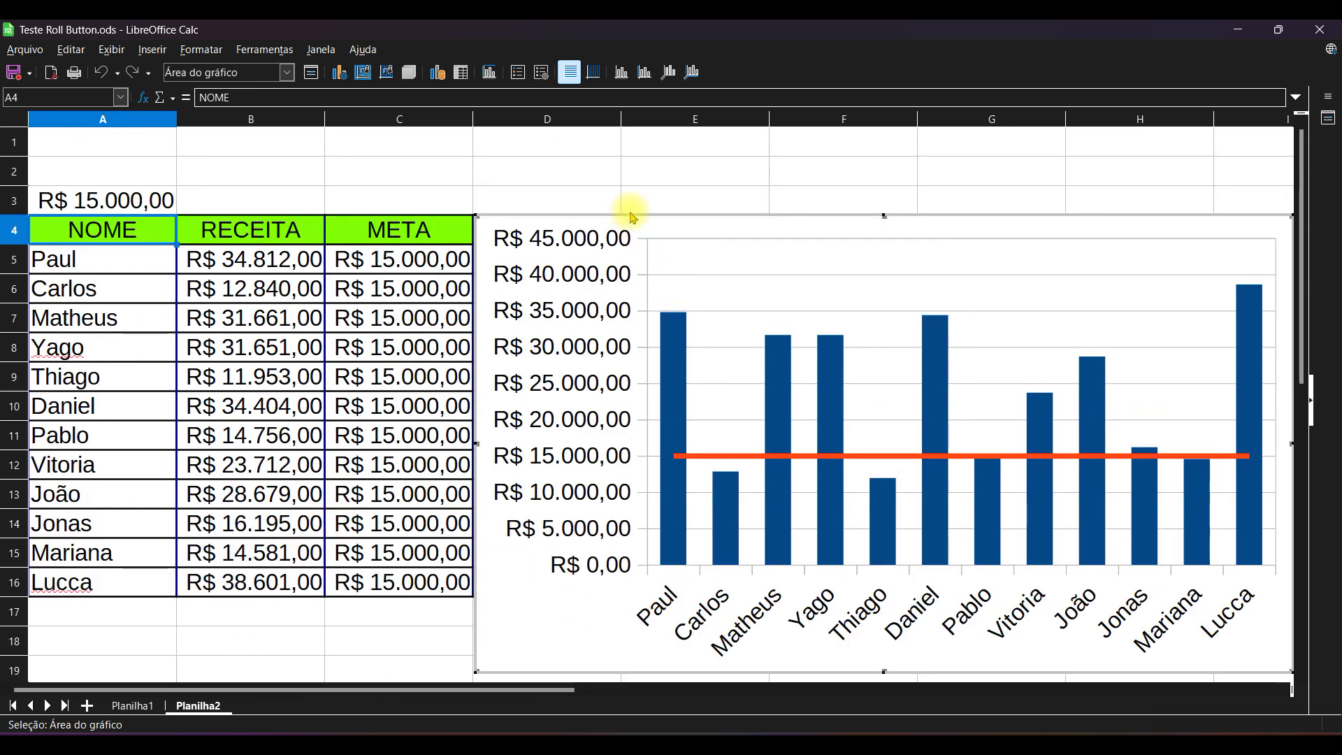
{"action": "left_click_drag", "start_coordinate": [634, 214], "coordinate": [636, 189]}
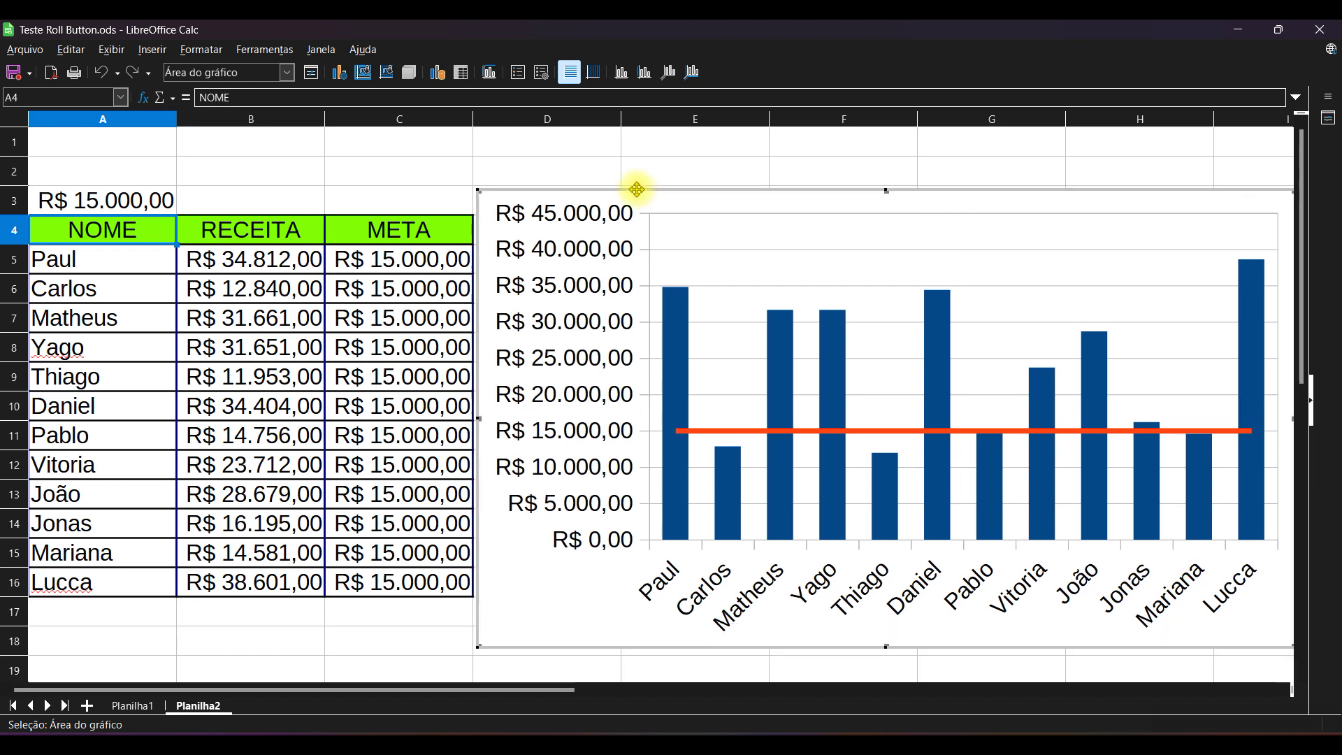
Format the chart's META line in black (Cinza 0%) with a dashed line style
{"action": "left_click", "coordinate": [802, 435]}
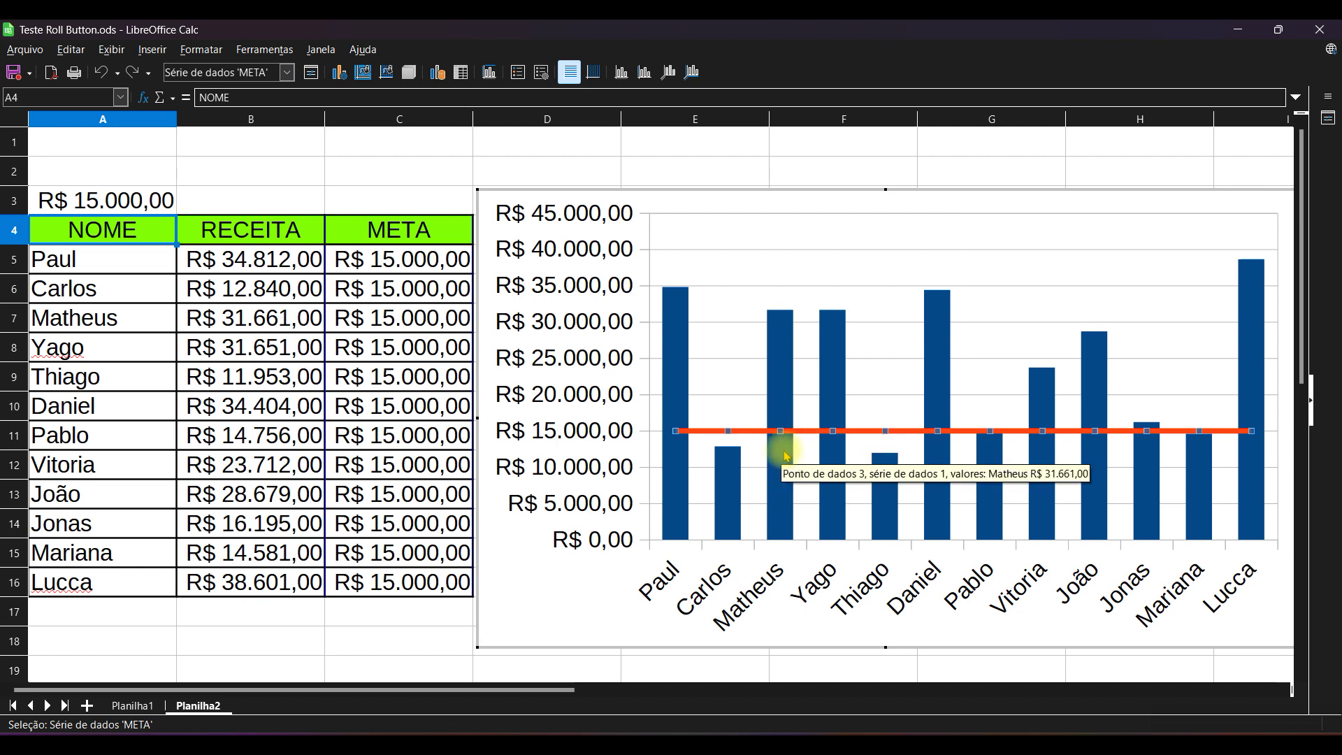
{"action": "double_click", "coordinate": [804, 435]}
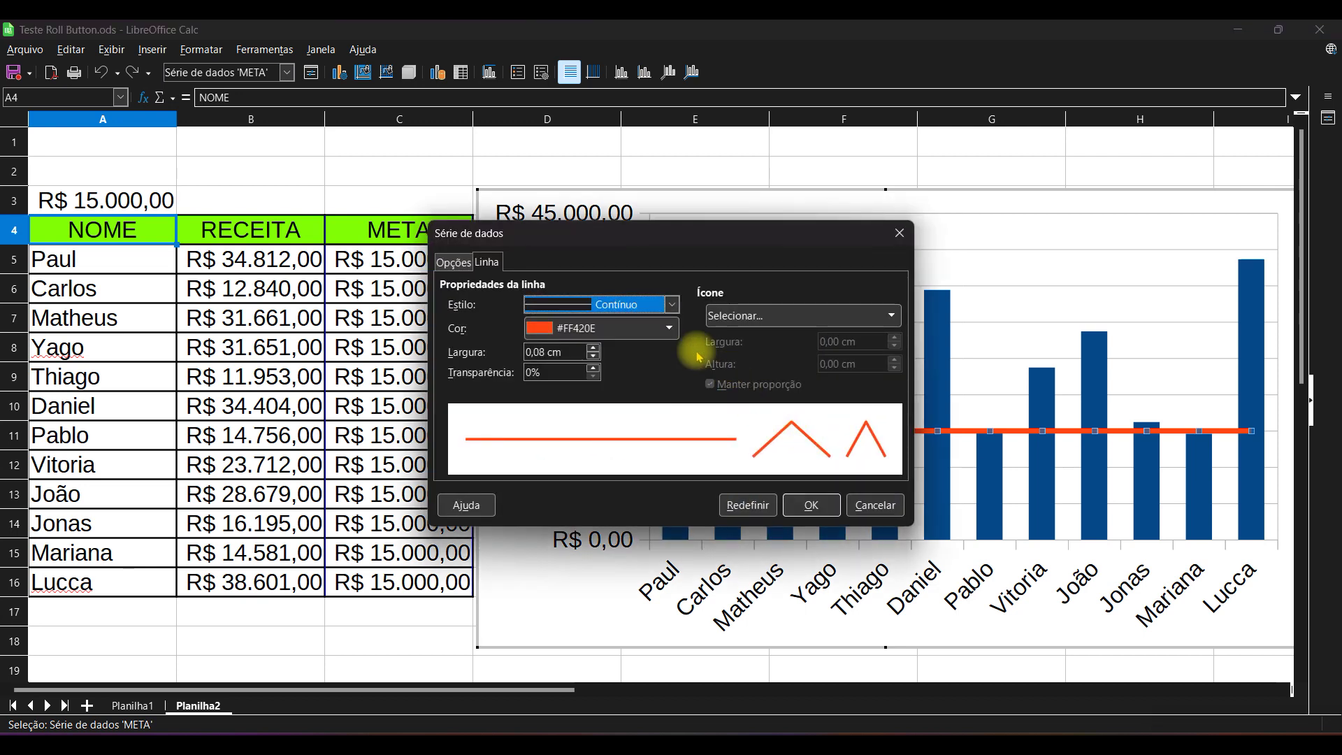
{"action": "left_click", "coordinate": [668, 329]}
{"action": "left_click", "coordinate": [535, 370]}
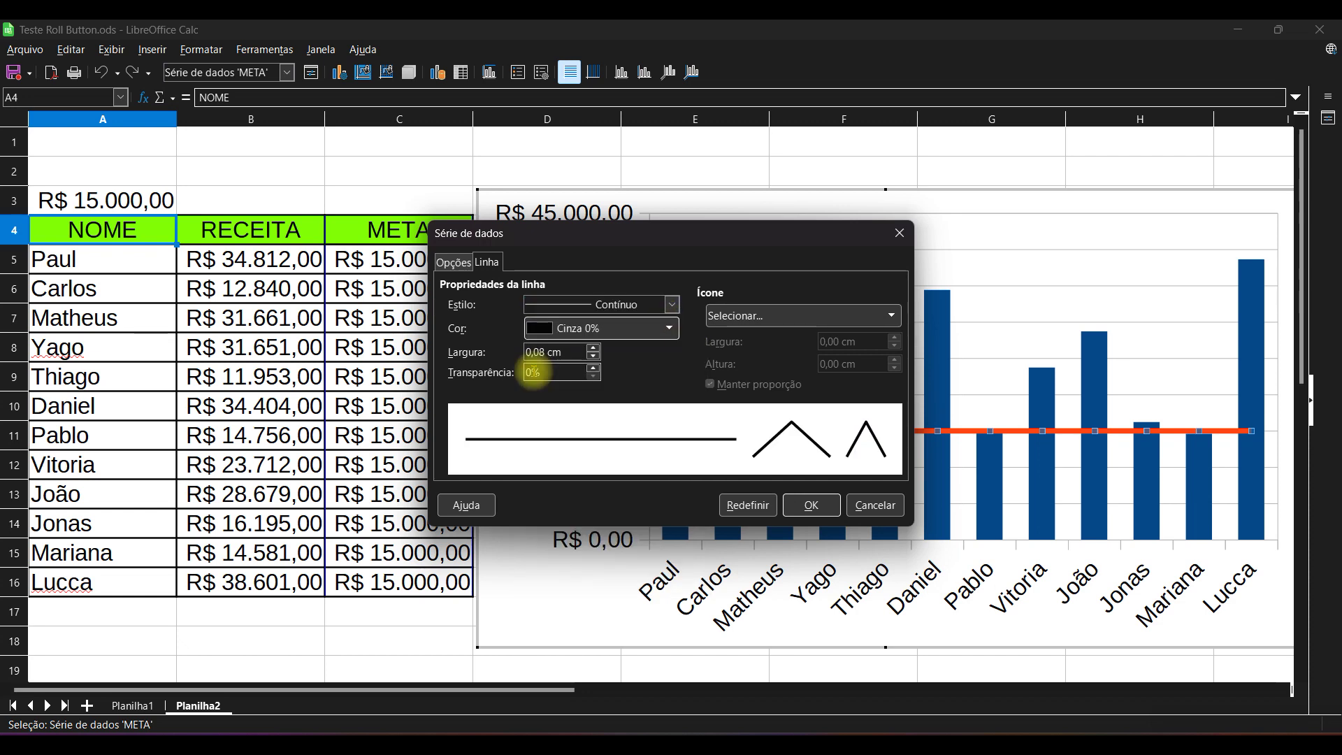
{"action": "left_click", "coordinate": [670, 305]}
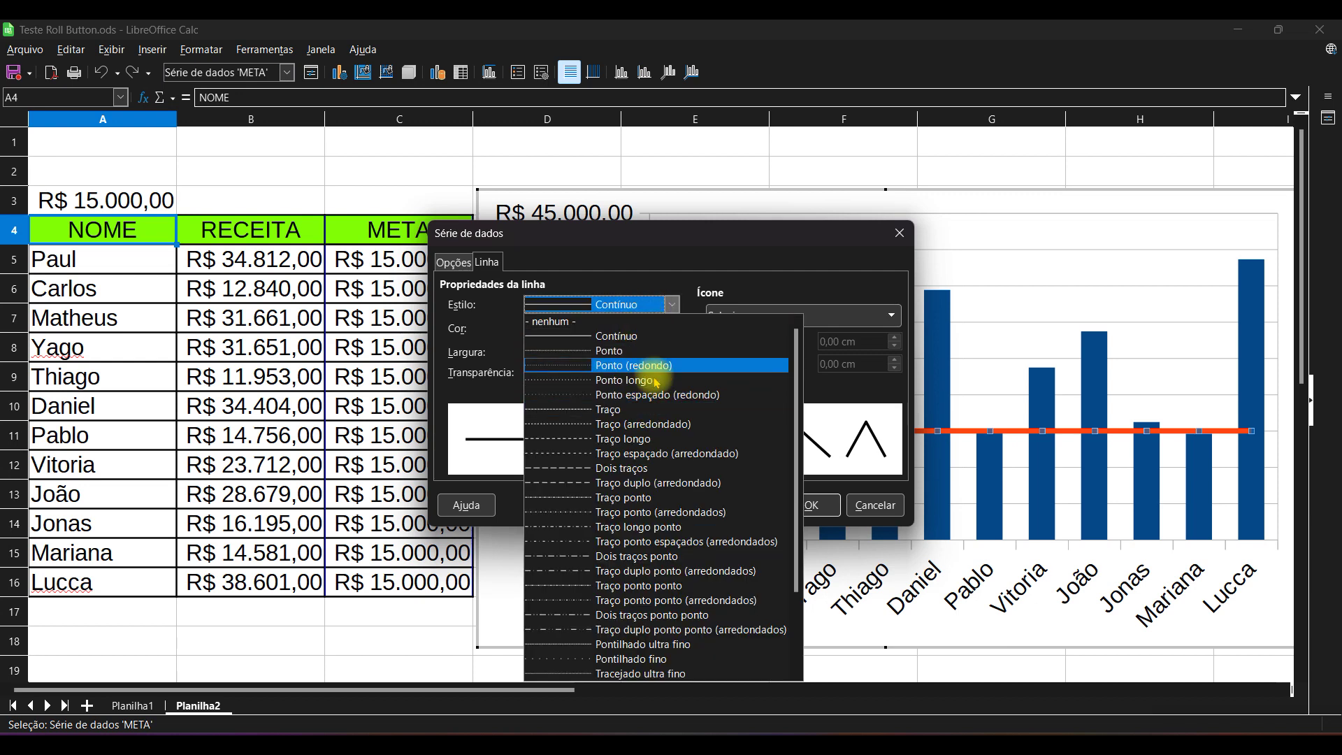
{"action": "left_click", "coordinate": [665, 446]}
{"action": "left_click", "coordinate": [811, 505]}
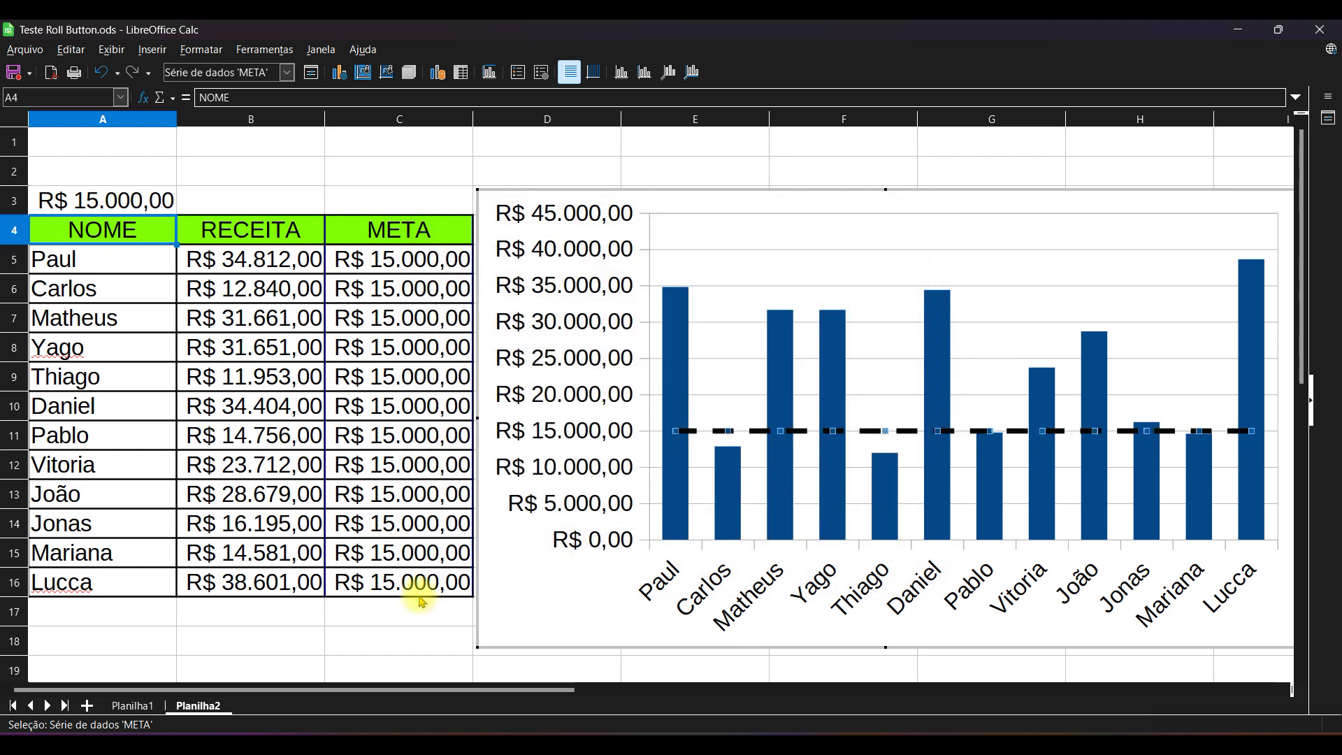
Set the goal value in cell A3 to 23000
{"action": "left_click", "coordinate": [402, 521]}
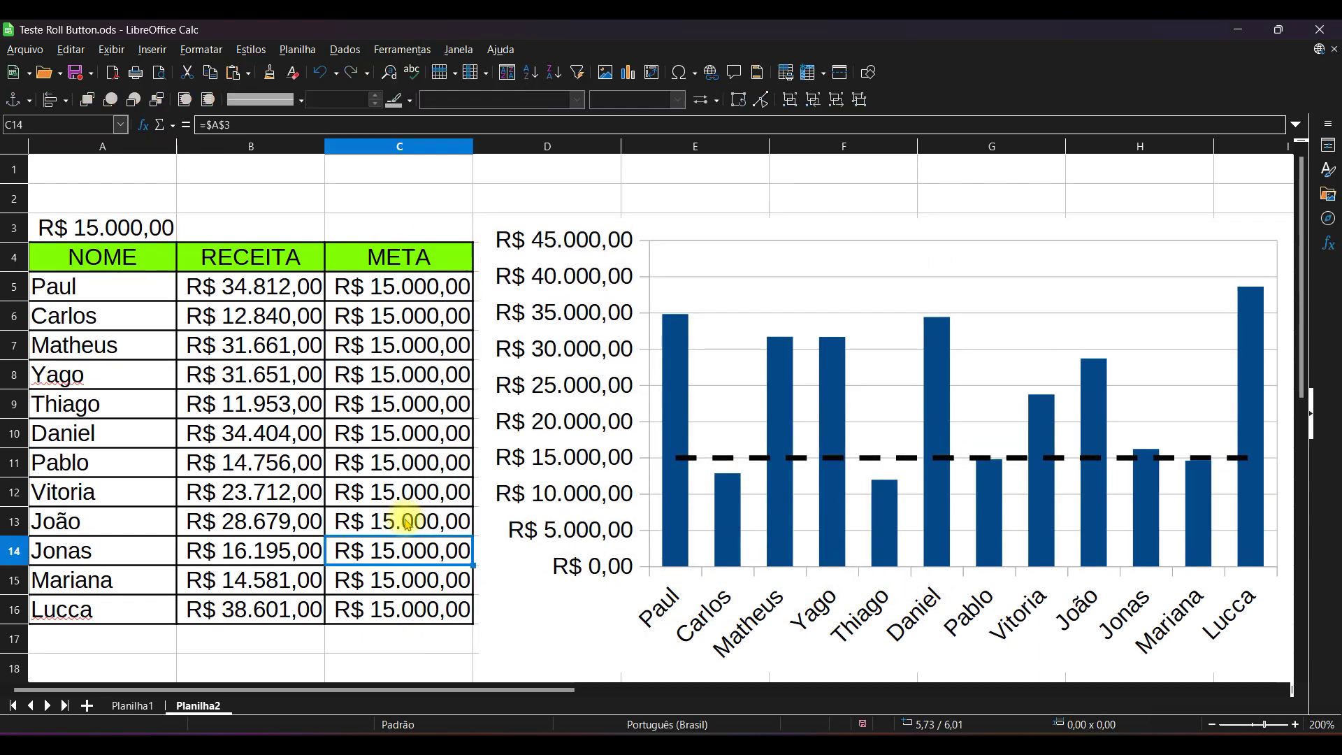
{"action": "left_click", "coordinate": [114, 238]}
{"action": "type", "text": "23000"}
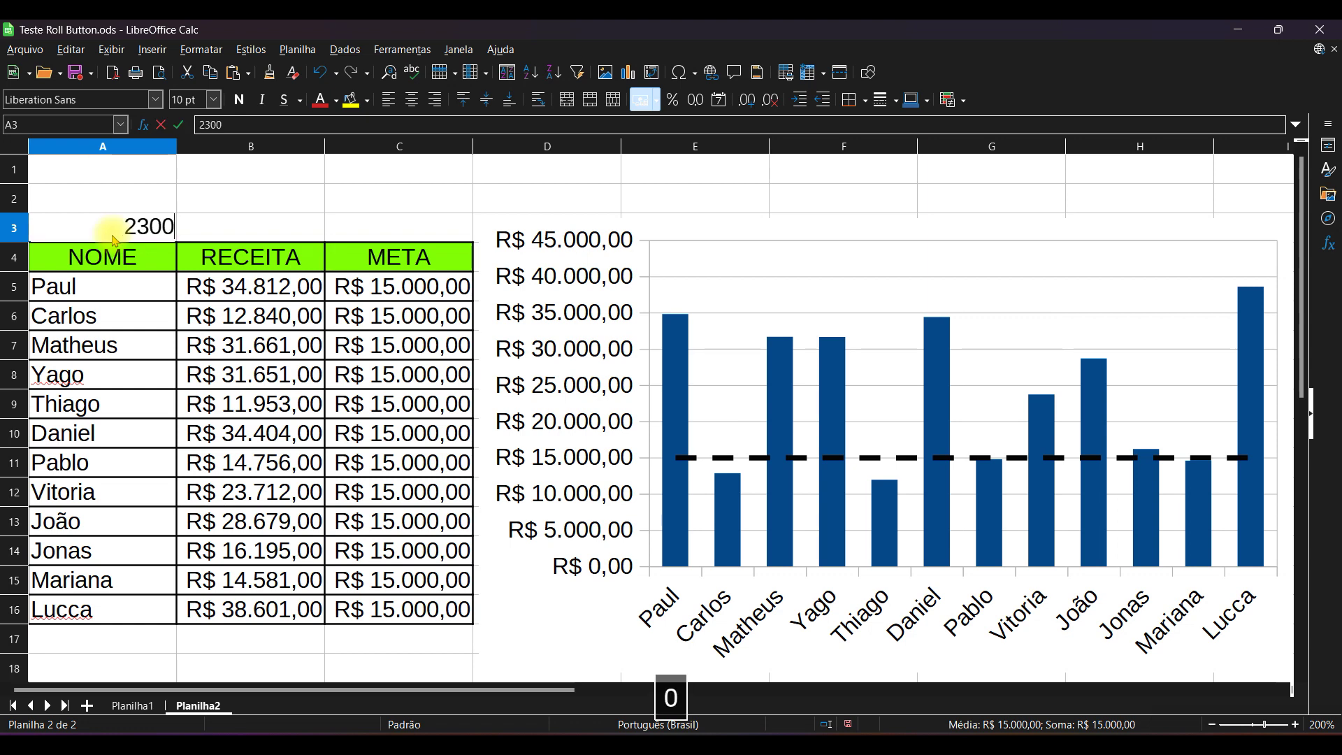
{"action": "key", "text": "Return"}
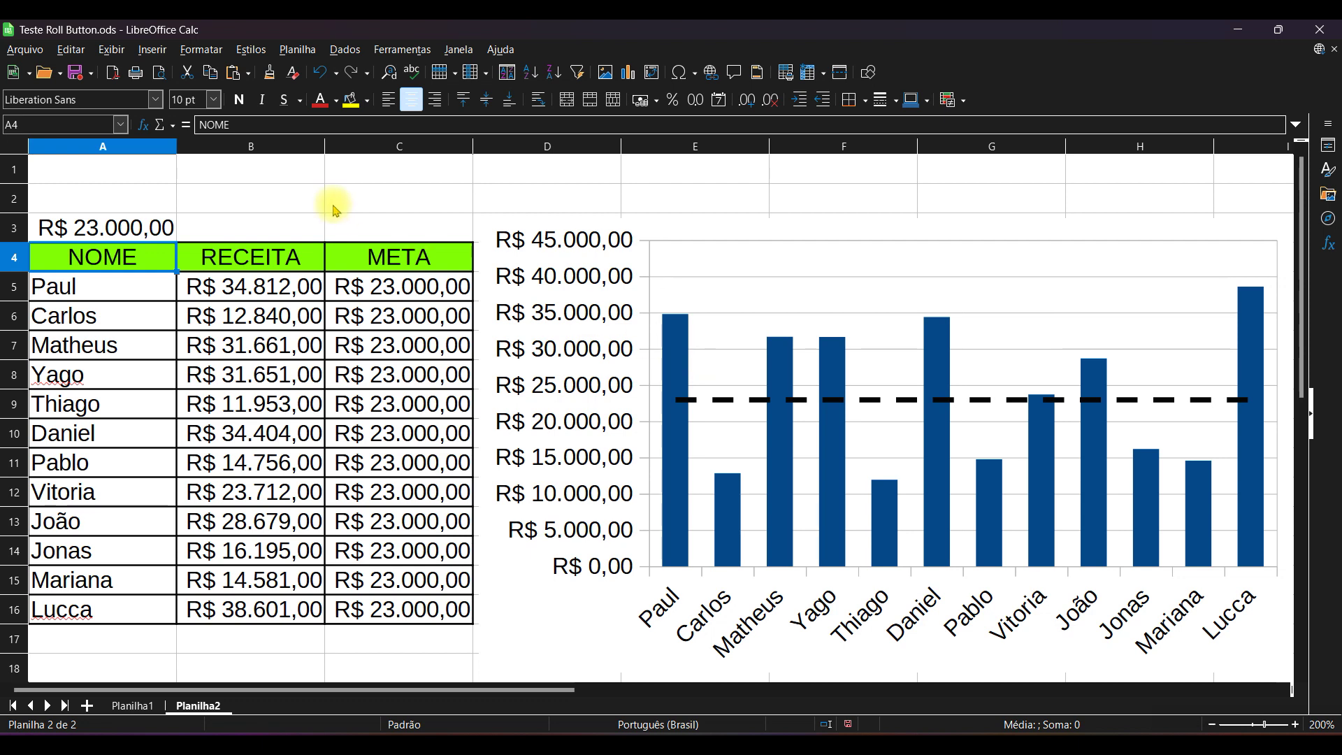
{"action": "left_click", "coordinate": [153, 229]}
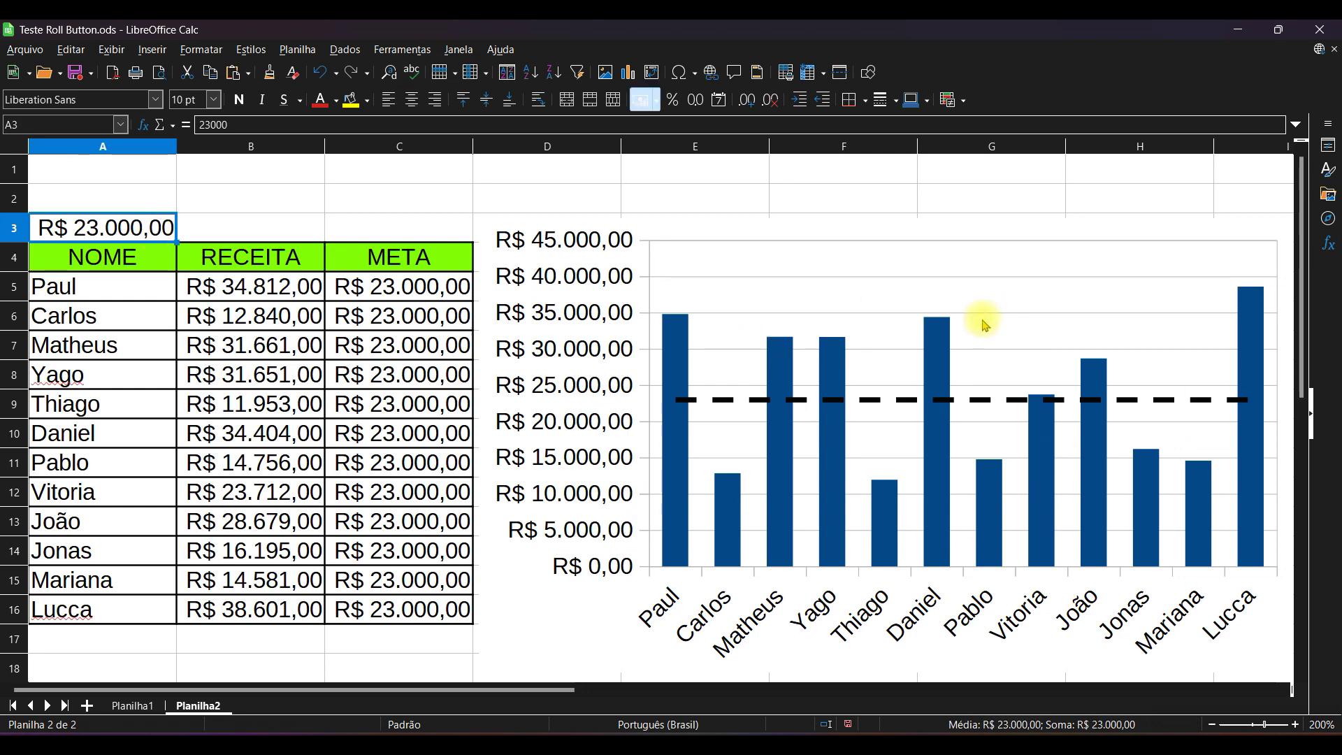
Insert a Barra de rolagem form control, about 1.35 × 0.71 in size, above the table across columns B and C
{"action": "left_click", "coordinate": [398, 218]}
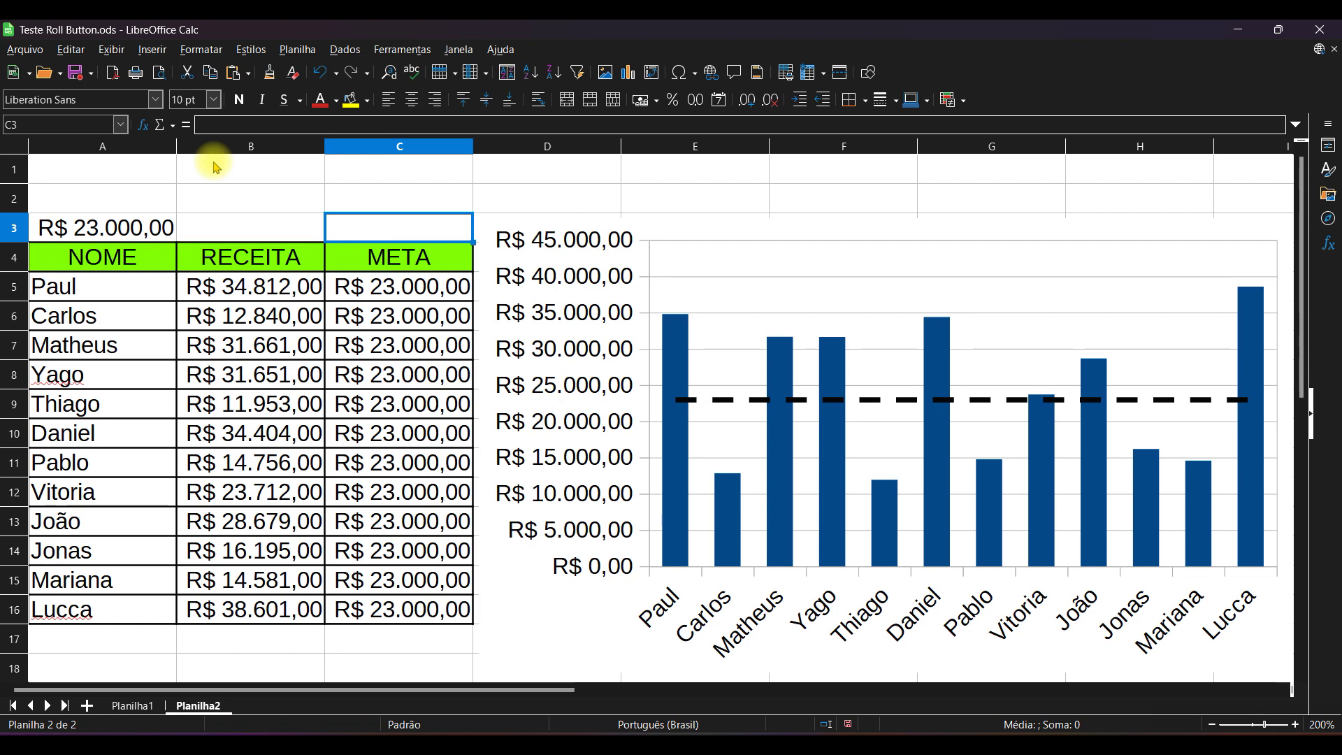
{"action": "left_click", "coordinate": [153, 49]}
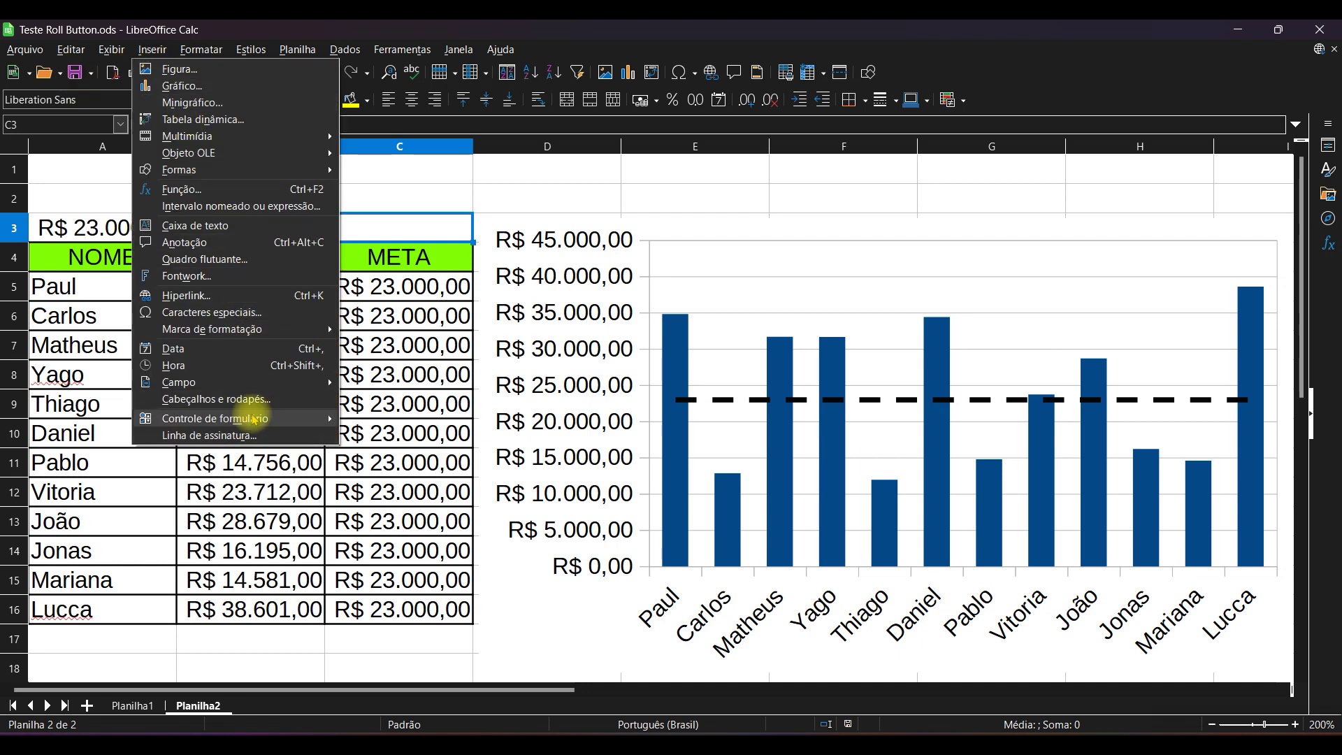
{"action": "mouse_move", "coordinate": [253, 418]}
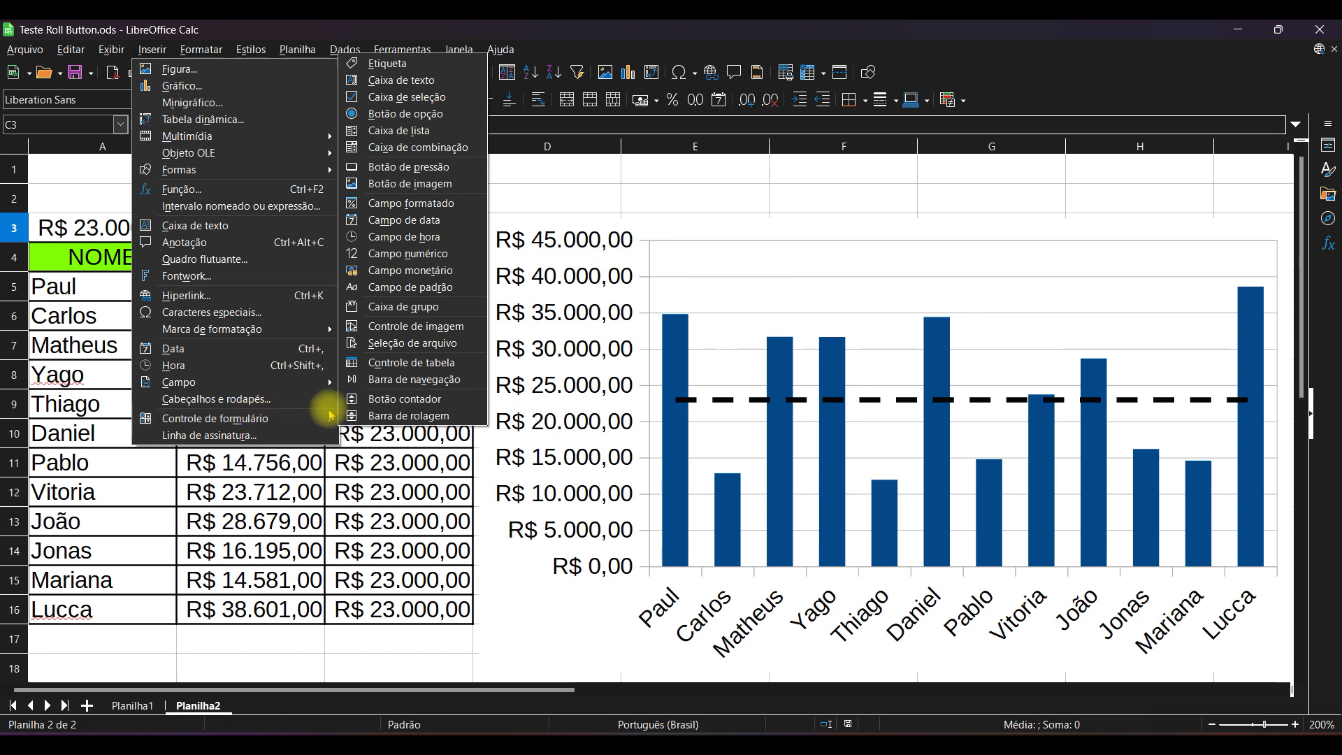
{"action": "left_click", "coordinate": [376, 419]}
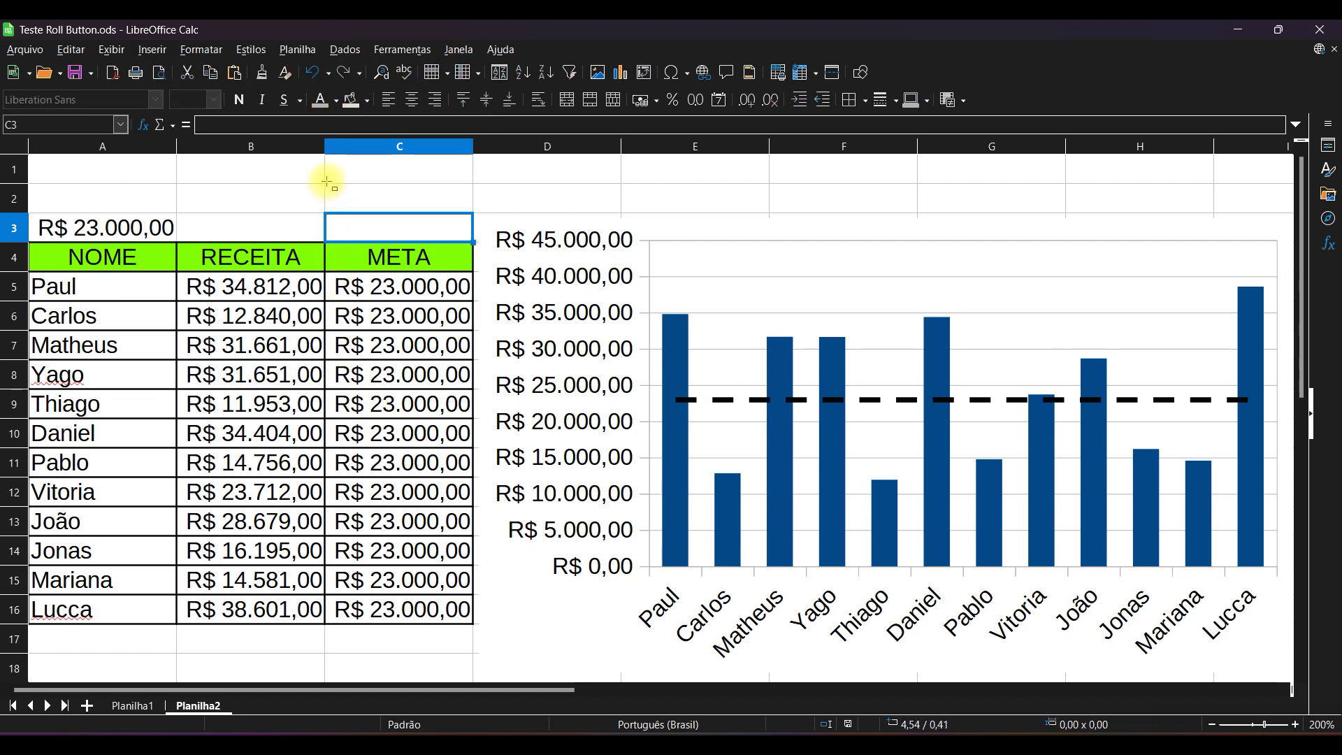
{"action": "mouse_move", "coordinate": [302, 177]}
{"action": "left_mouse_down"}
{"action": "mouse_move", "coordinate": [389, 208]}
{"action": "mouse_move", "coordinate": [347, 165]}
{"action": "left_mouse_up"}
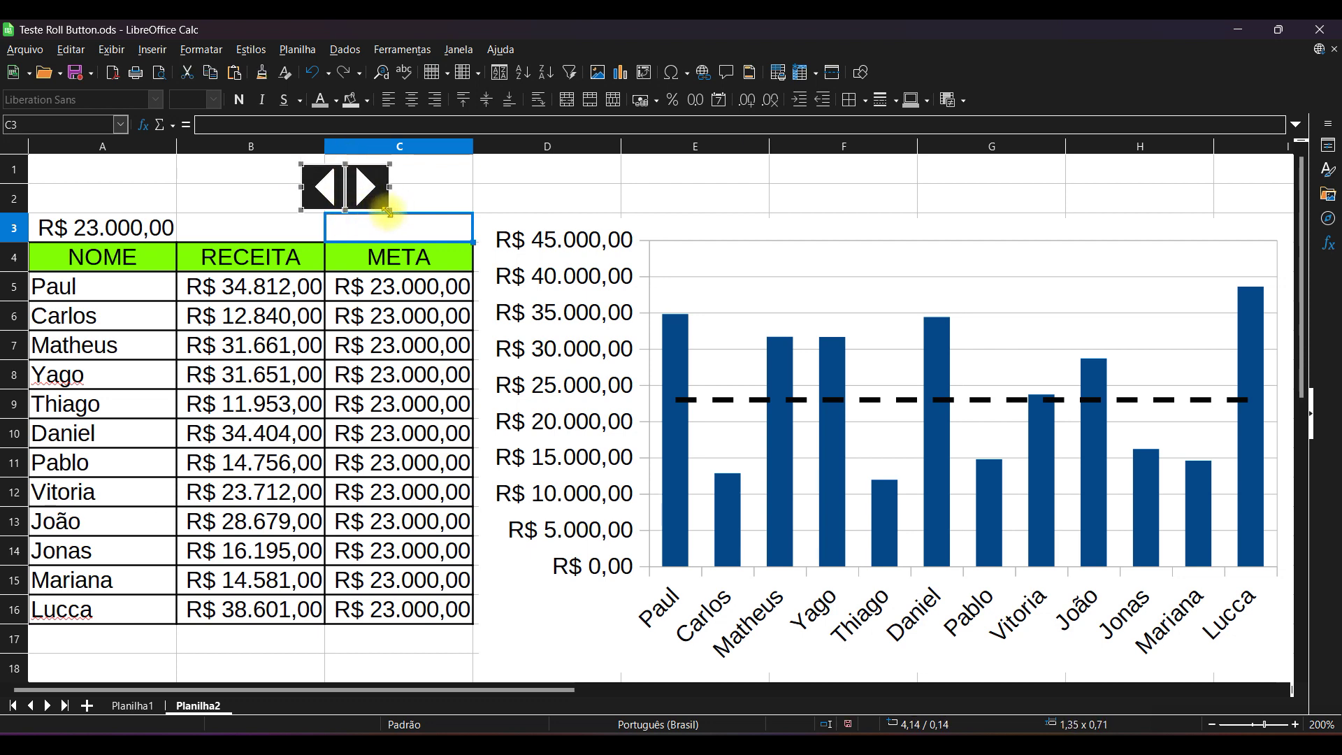
Enlarge the scroll bar to about 1.54 × 0.85 and move it above the chart in column D
{"action": "left_click_drag", "start_coordinate": [389, 210], "coordinate": [401, 218]}
{"action": "left_click_drag", "start_coordinate": [339, 179], "coordinate": [559, 186]}
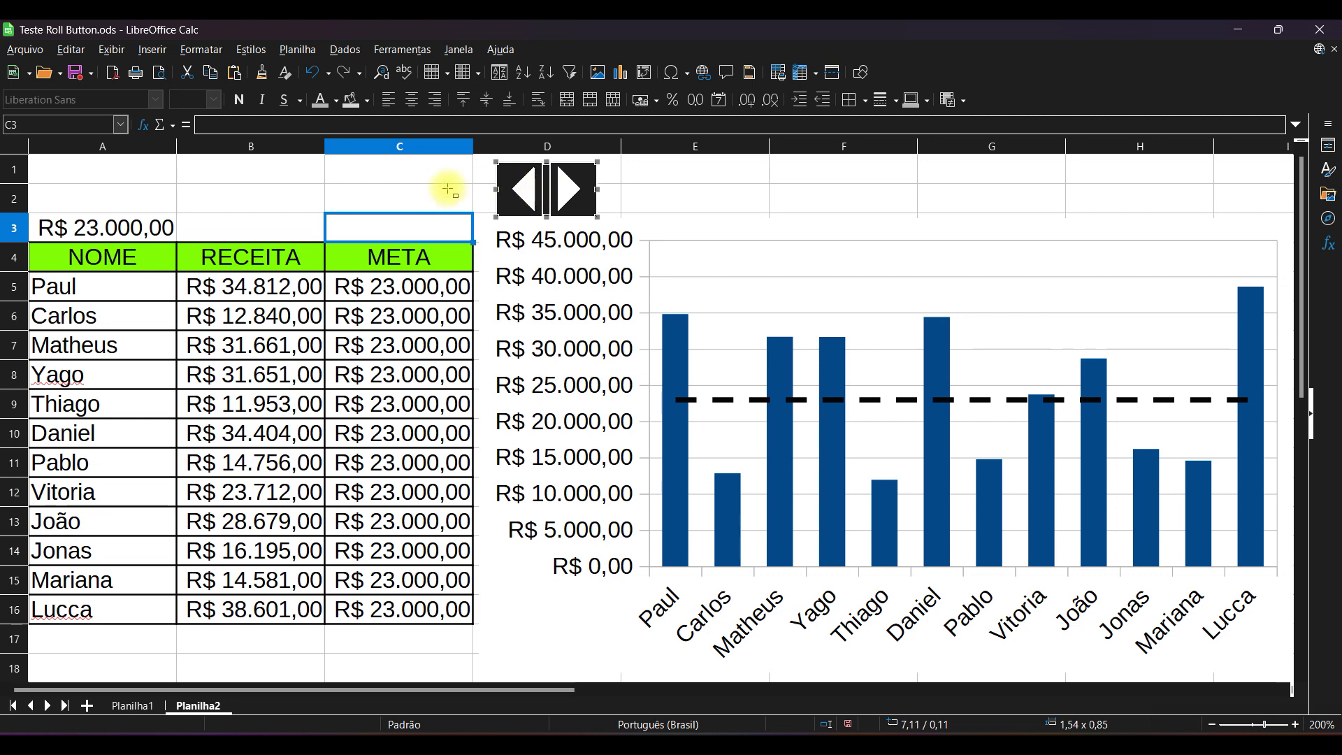
{"action": "key", "text": "Escape"}
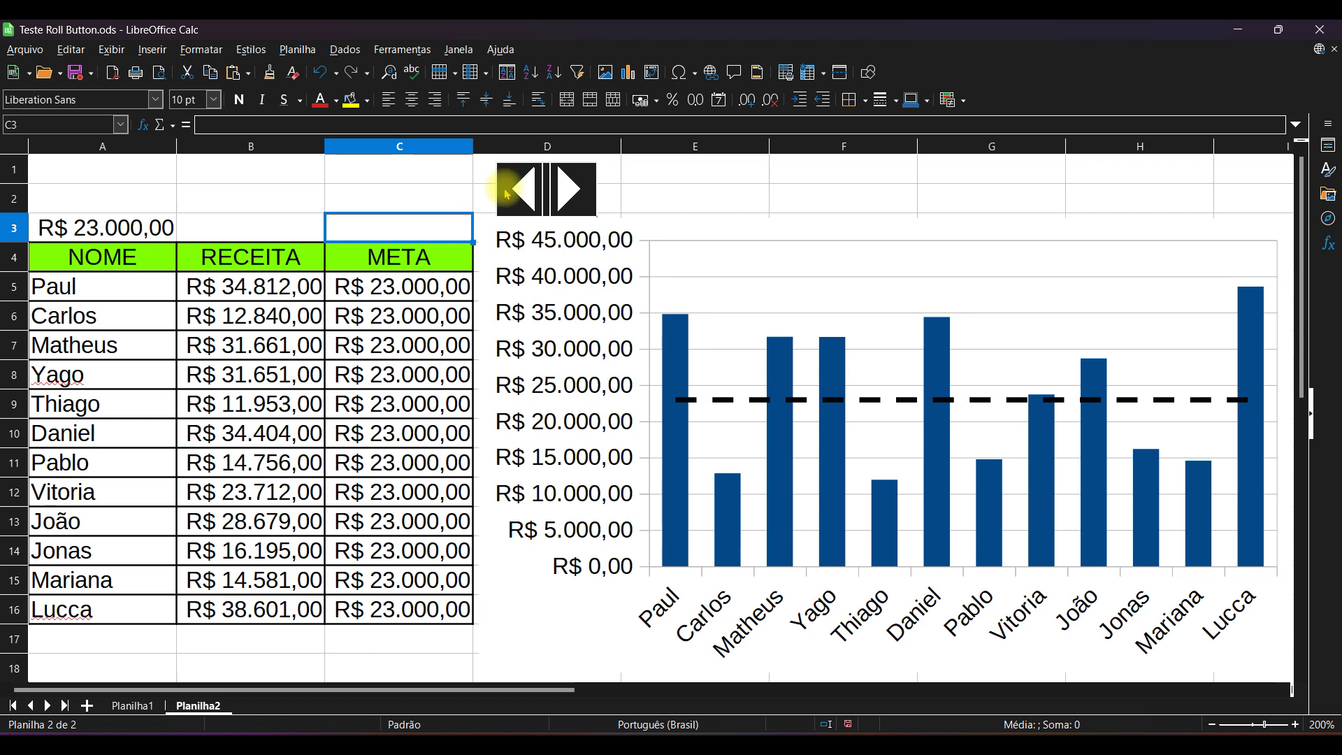
Link the scroll bar control to cell A3 in its control properties
{"action": "left_click", "coordinate": [506, 189]}
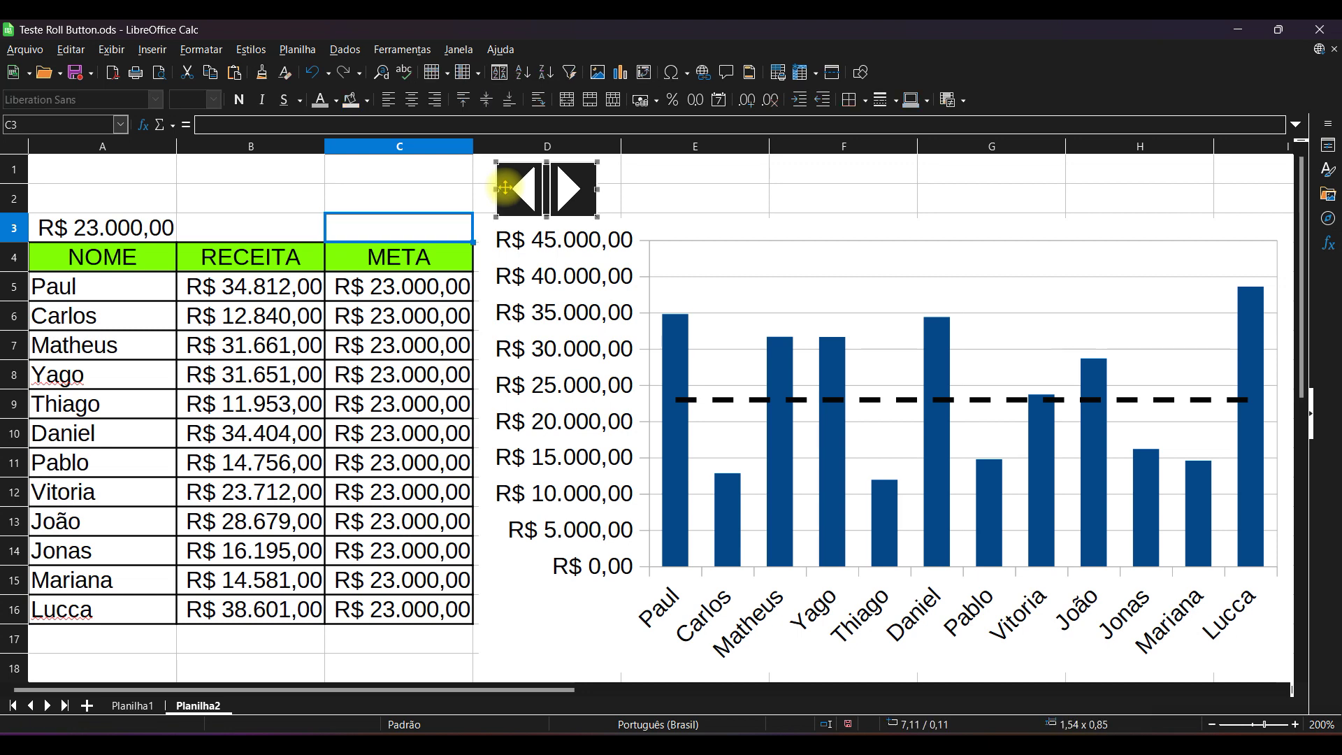
{"action": "right_click", "coordinate": [528, 188]}
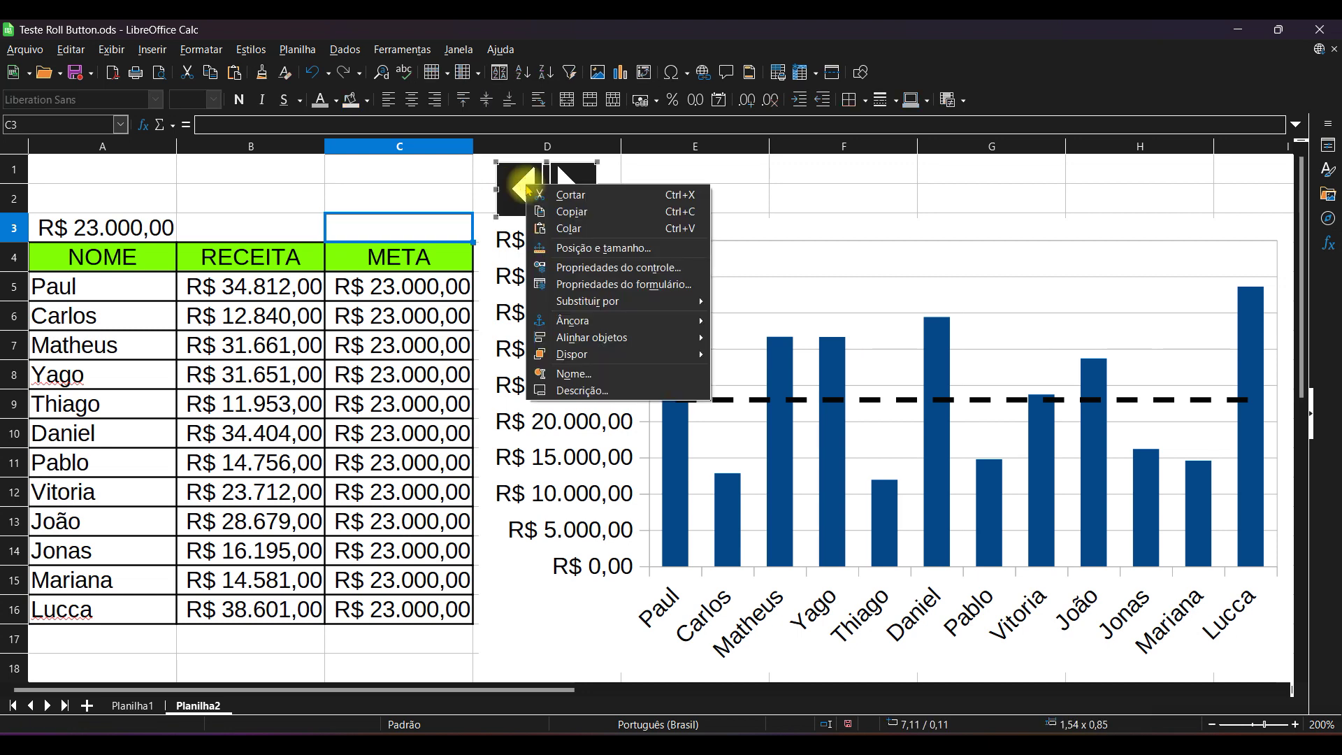
{"action": "left_click", "coordinate": [610, 274]}
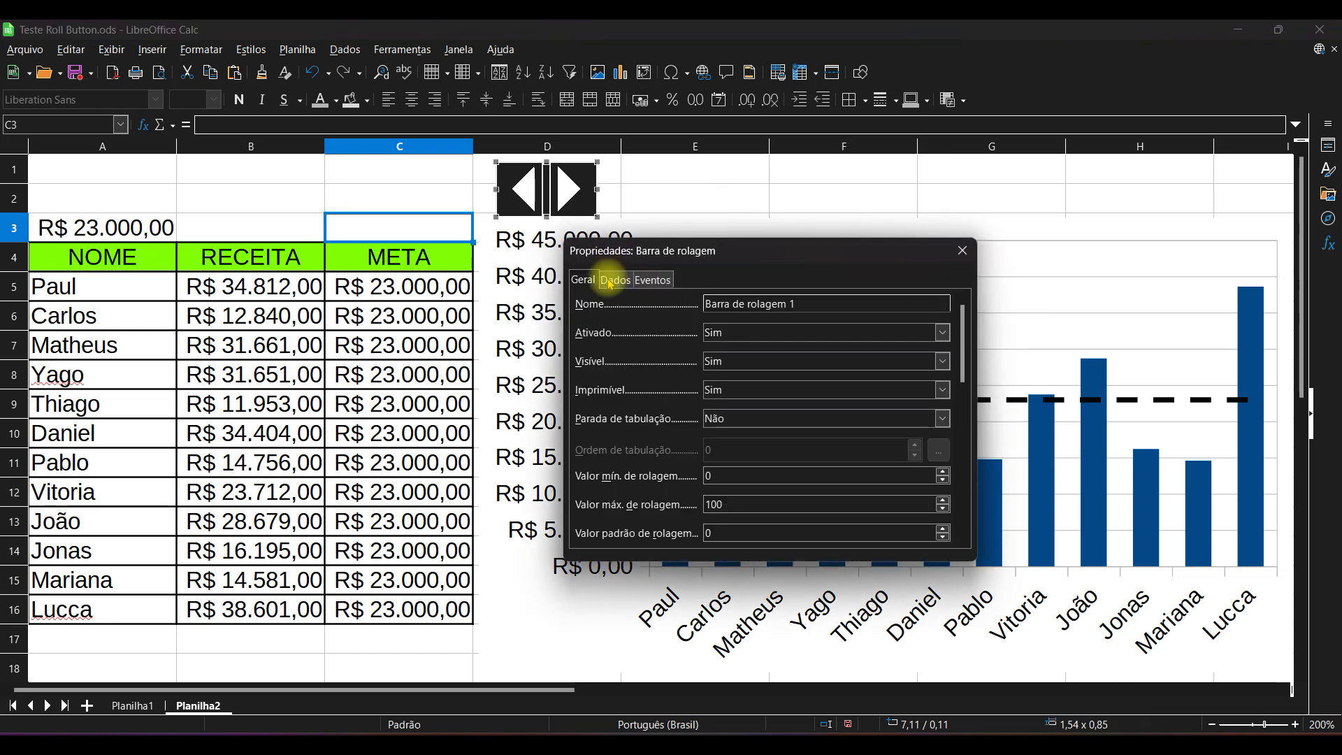
{"action": "left_click", "coordinate": [612, 280]}
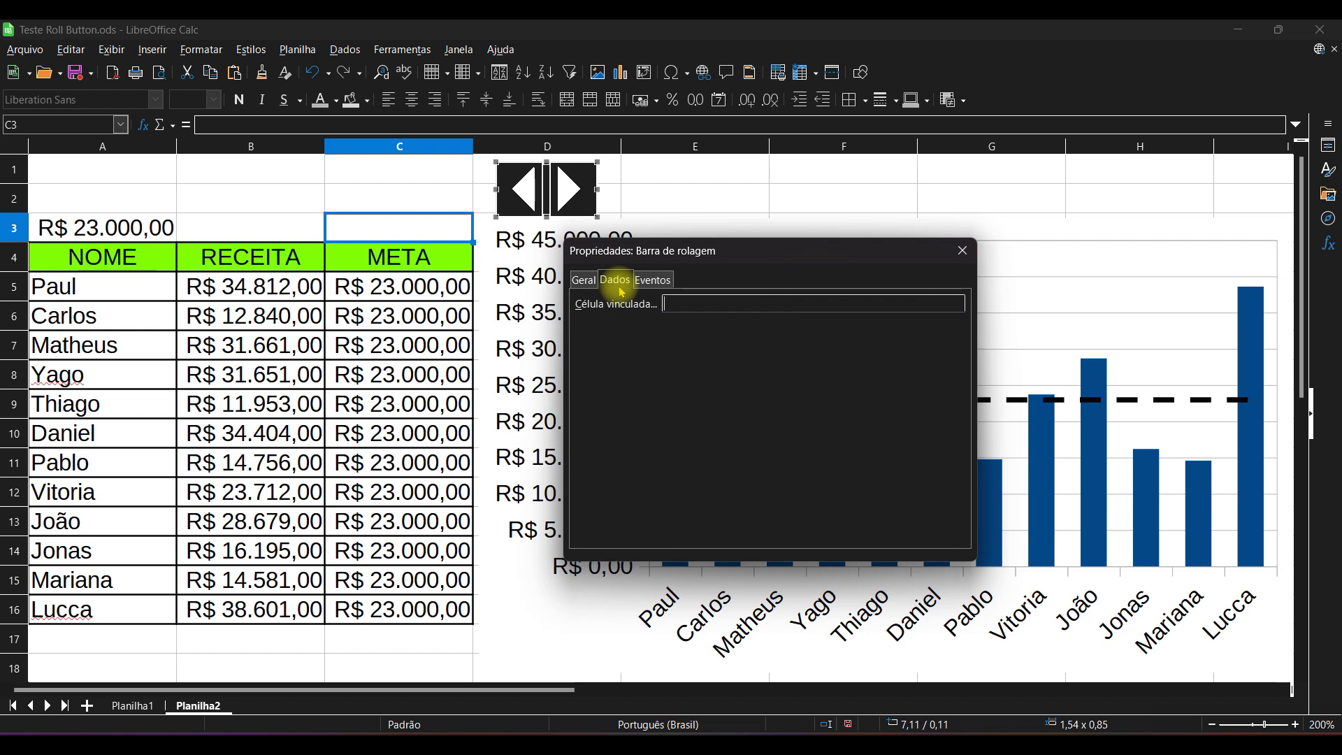
{"action": "left_click", "coordinate": [687, 306]}
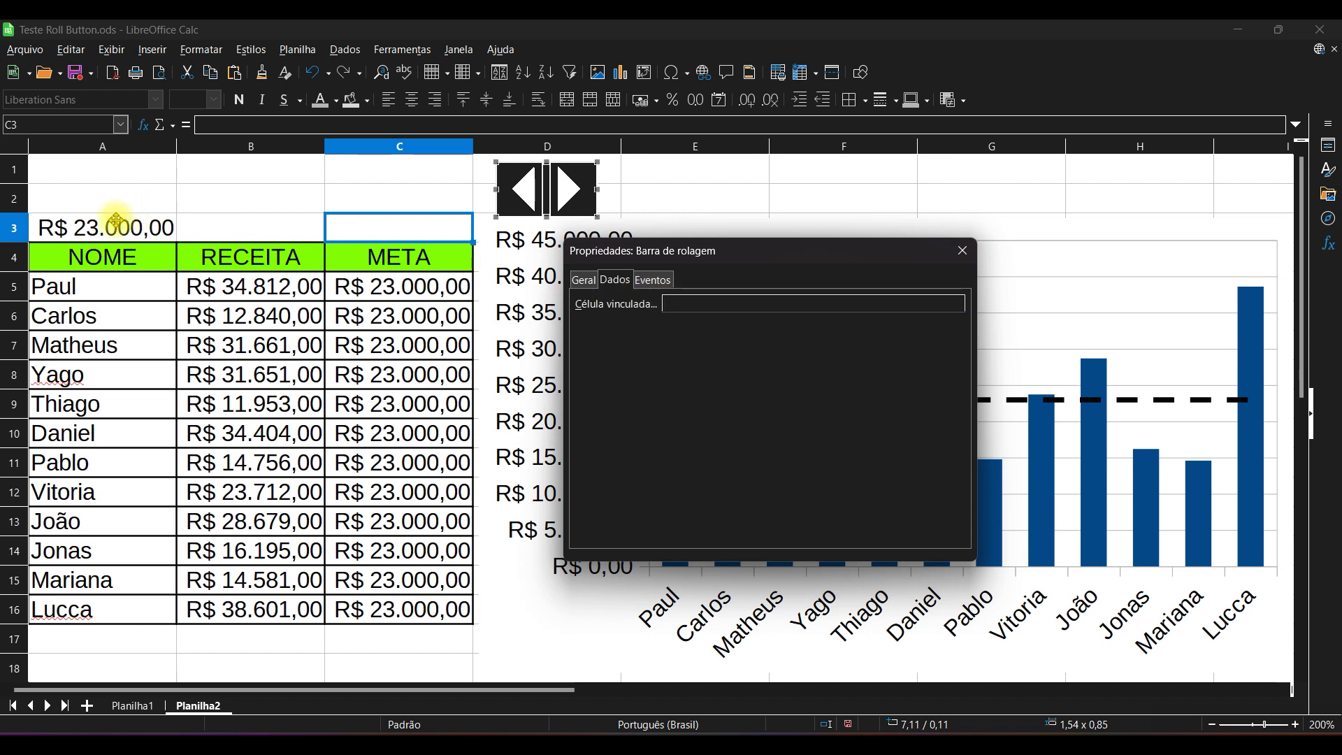
{"action": "type", "text": "A3"}
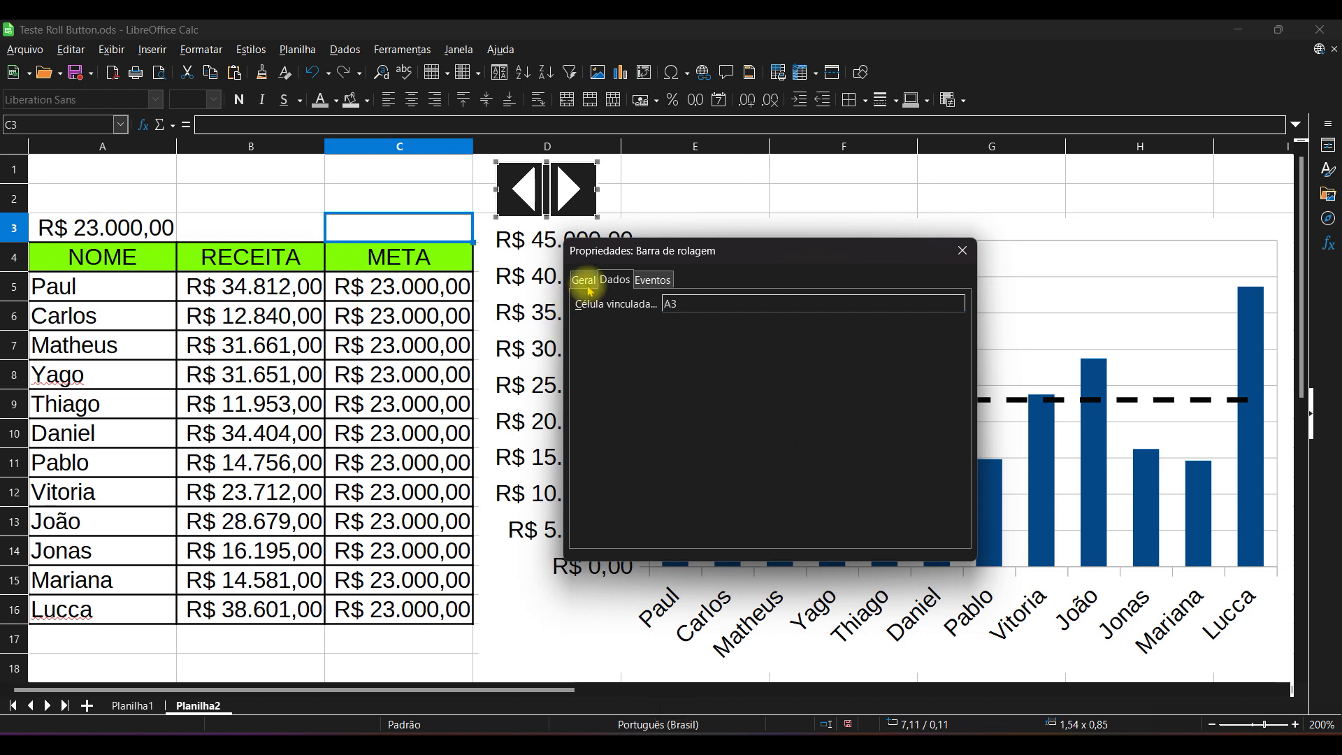
Set the scroll bar's minimum scroll value to 2500 and its maximum to 30000
{"action": "left_click", "coordinate": [584, 280]}
{"action": "scroll", "coordinate": [682, 370], "scroll_direction": "down", "scroll_amount": 2}
{"action": "scroll", "coordinate": [678, 370], "scroll_direction": "up", "scroll_amount": 2}
{"action": "scroll", "coordinate": [679, 371], "scroll_direction": "down", "scroll_amount": 1}
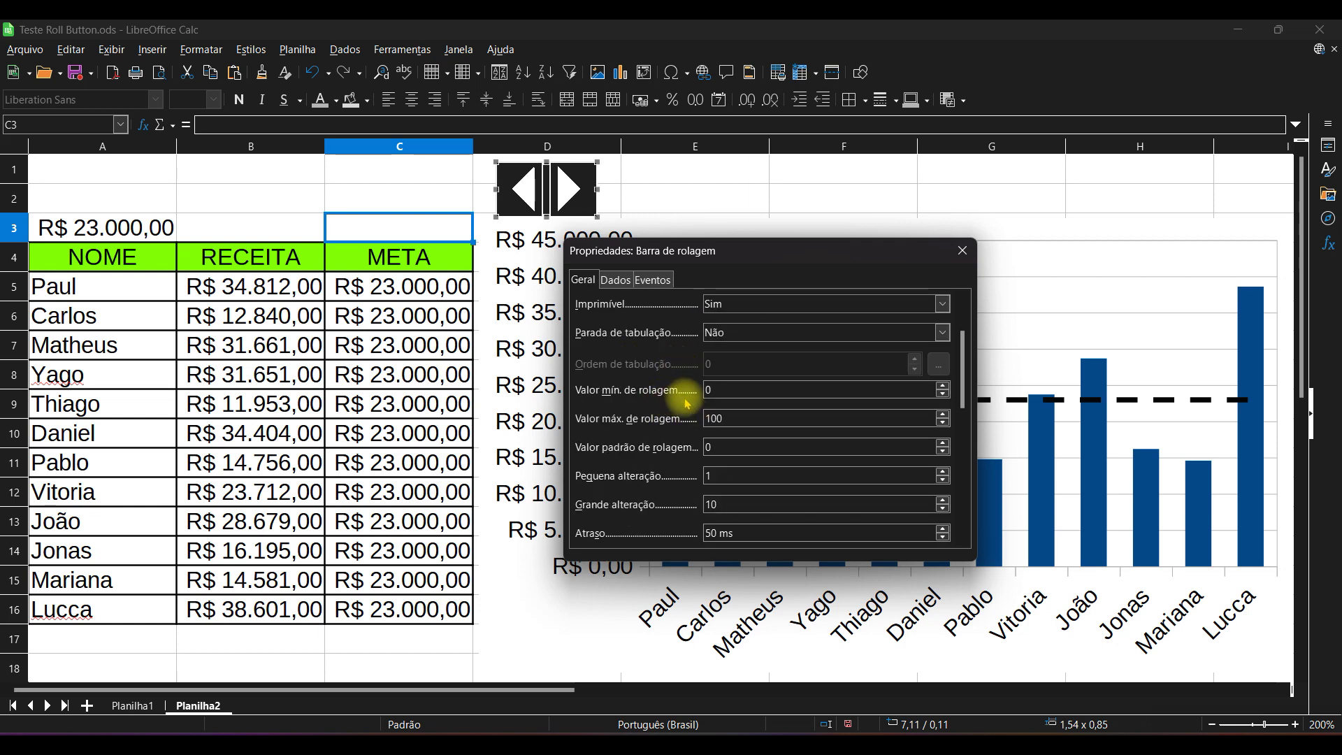
{"action": "left_click", "coordinate": [708, 390]}
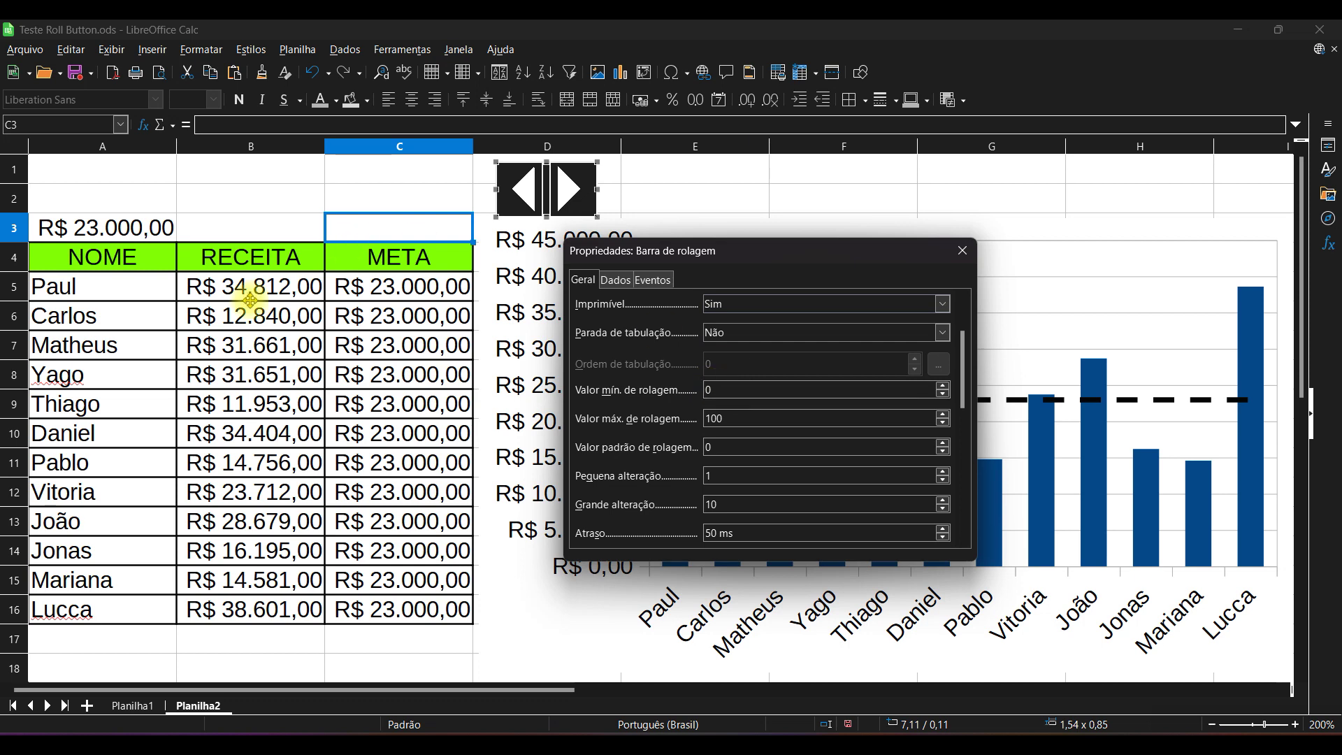
{"action": "double_click", "coordinate": [749, 384]}
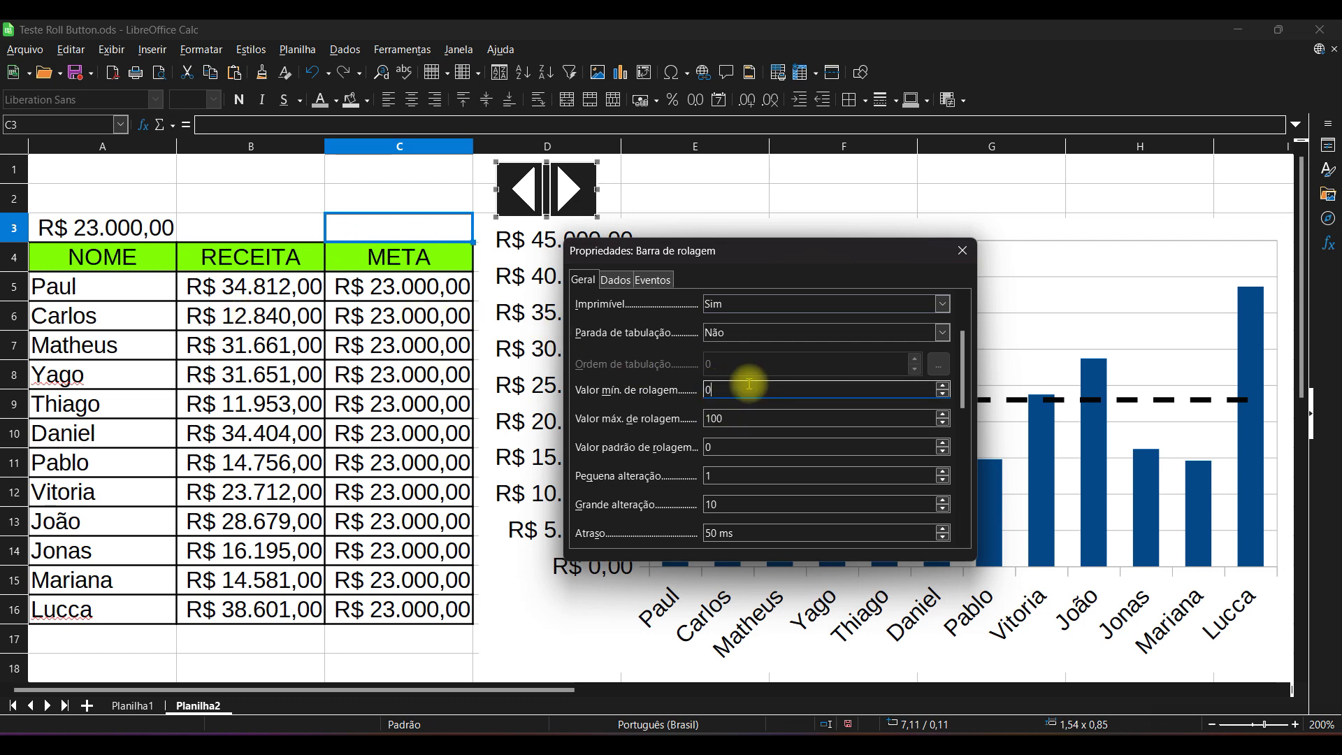
{"action": "type", "text": "2500"}
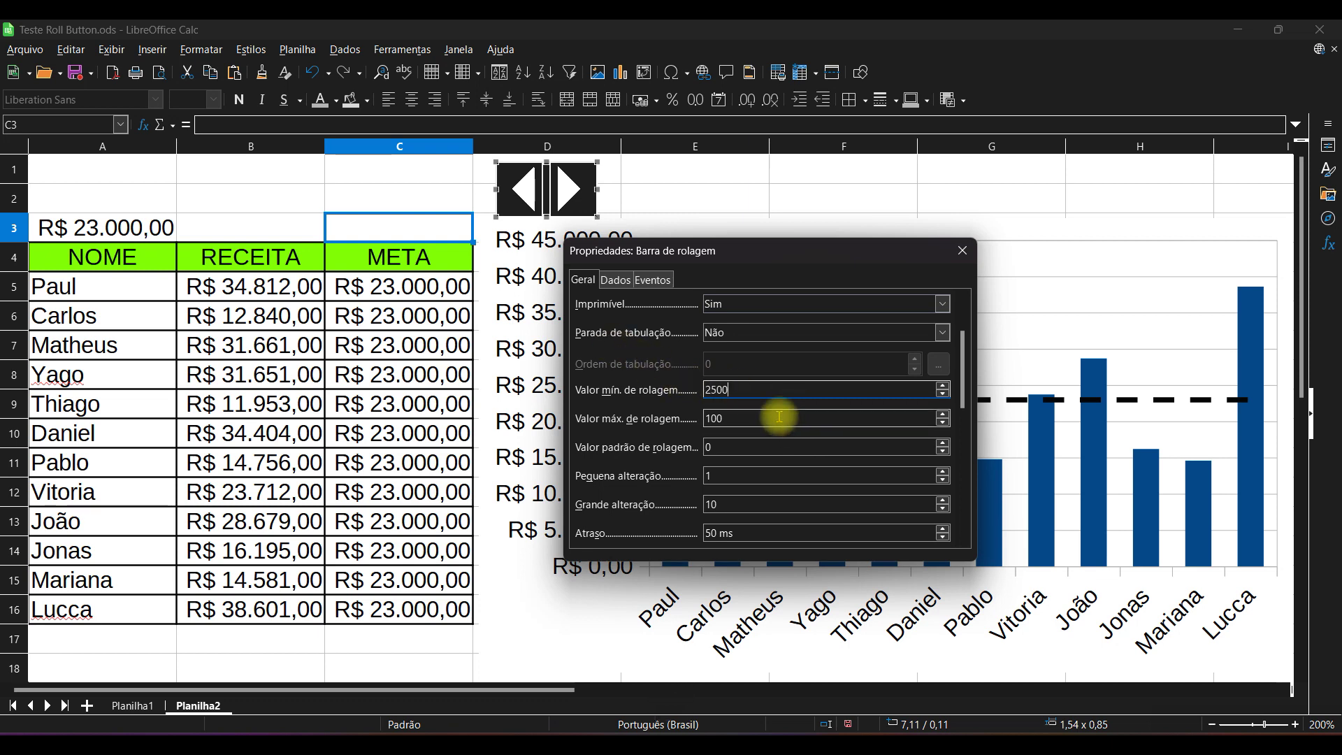
{"action": "key", "text": "Tab"}
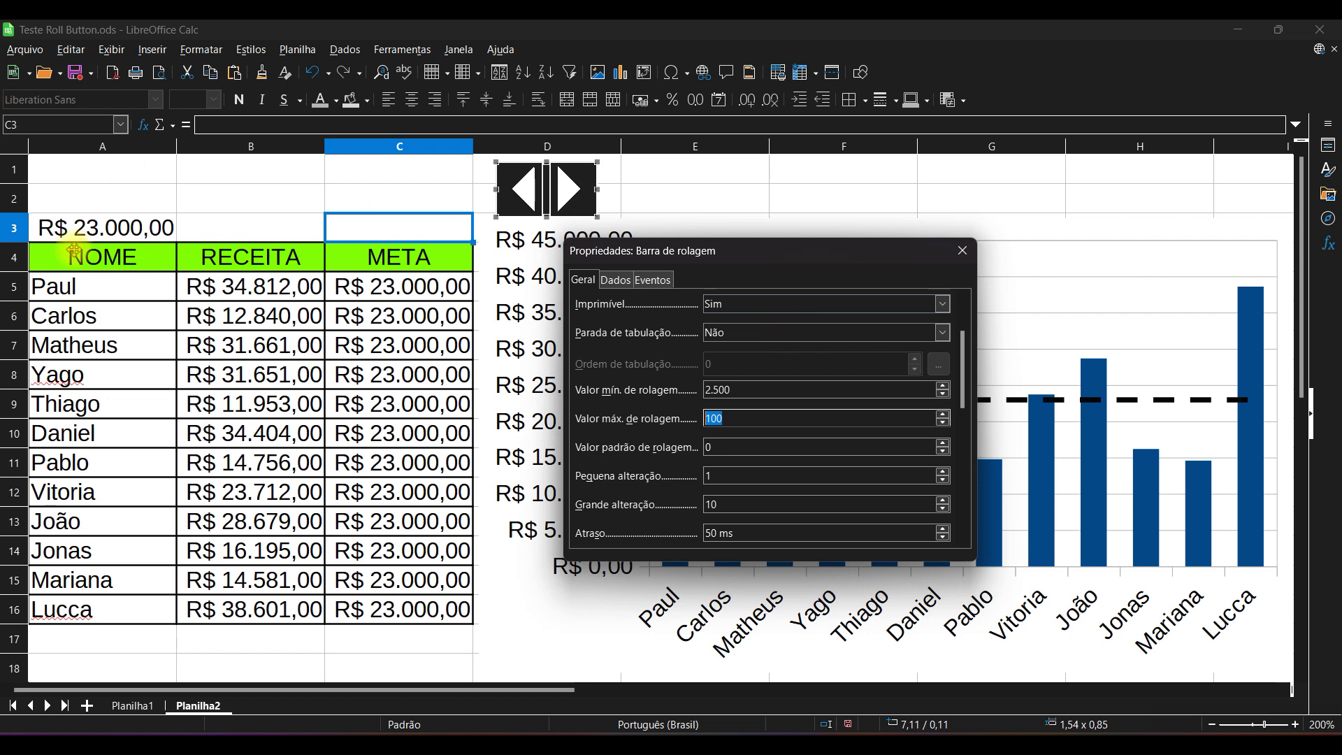
{"action": "type", "text": "30000"}
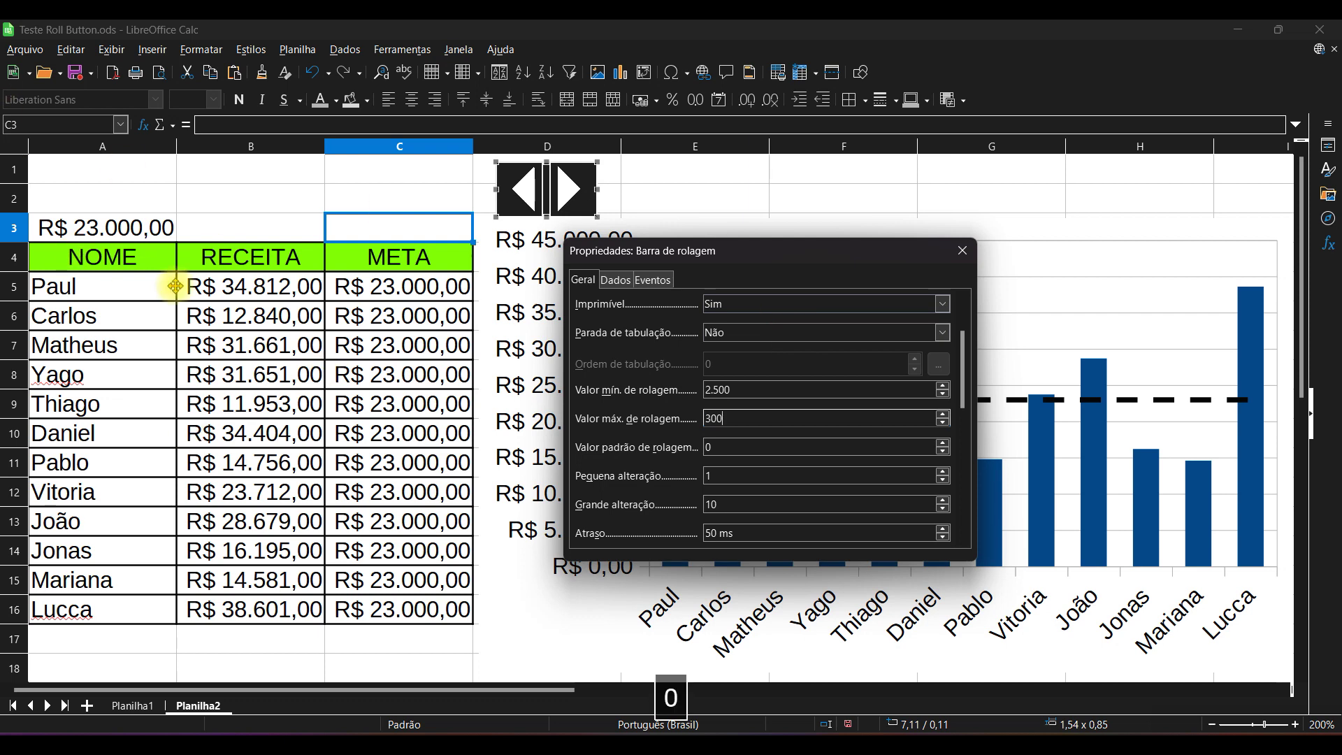
Set both the small change and the large change of the scroll bar to 2500
{"action": "scroll", "coordinate": [725, 419], "scroll_direction": "down", "scroll_amount": 1}
{"action": "left_click", "coordinate": [725, 390]}
{"action": "left_click_drag", "start_coordinate": [726, 391], "coordinate": [667, 376]}
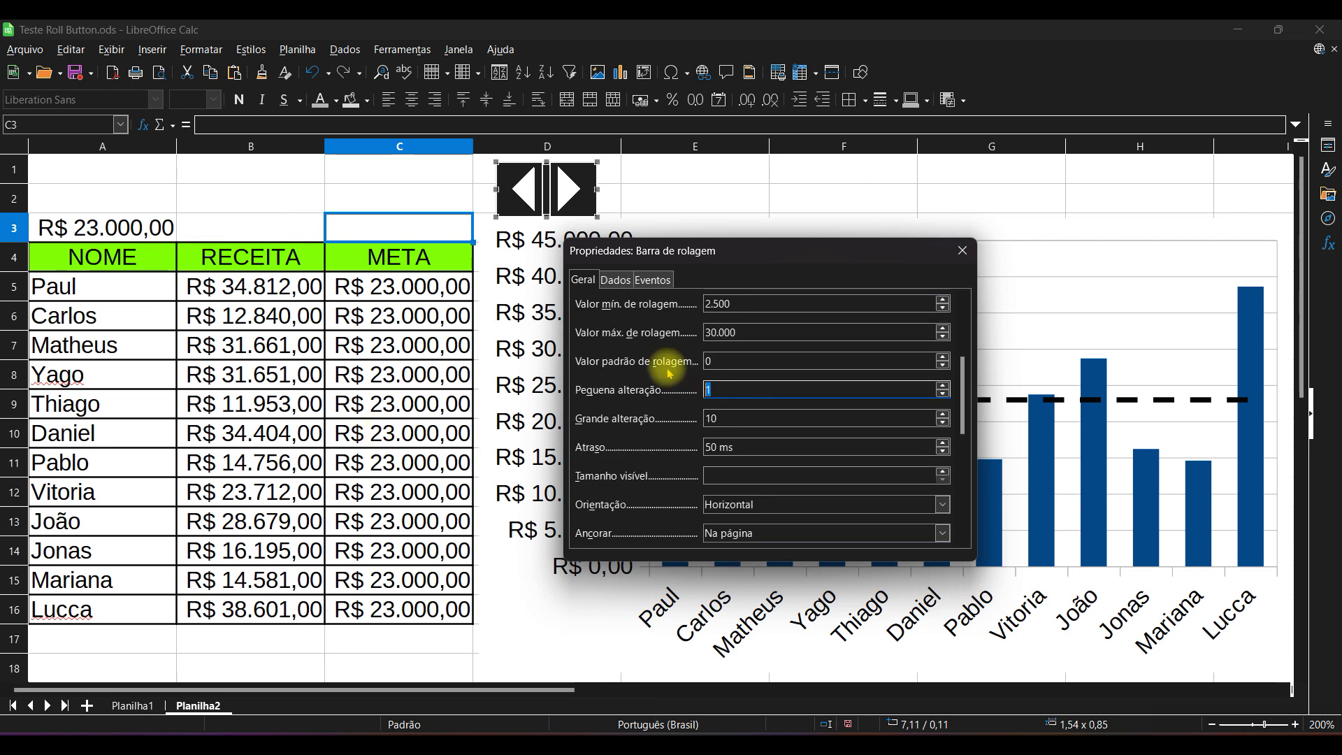
{"action": "type", "text": "2500"}
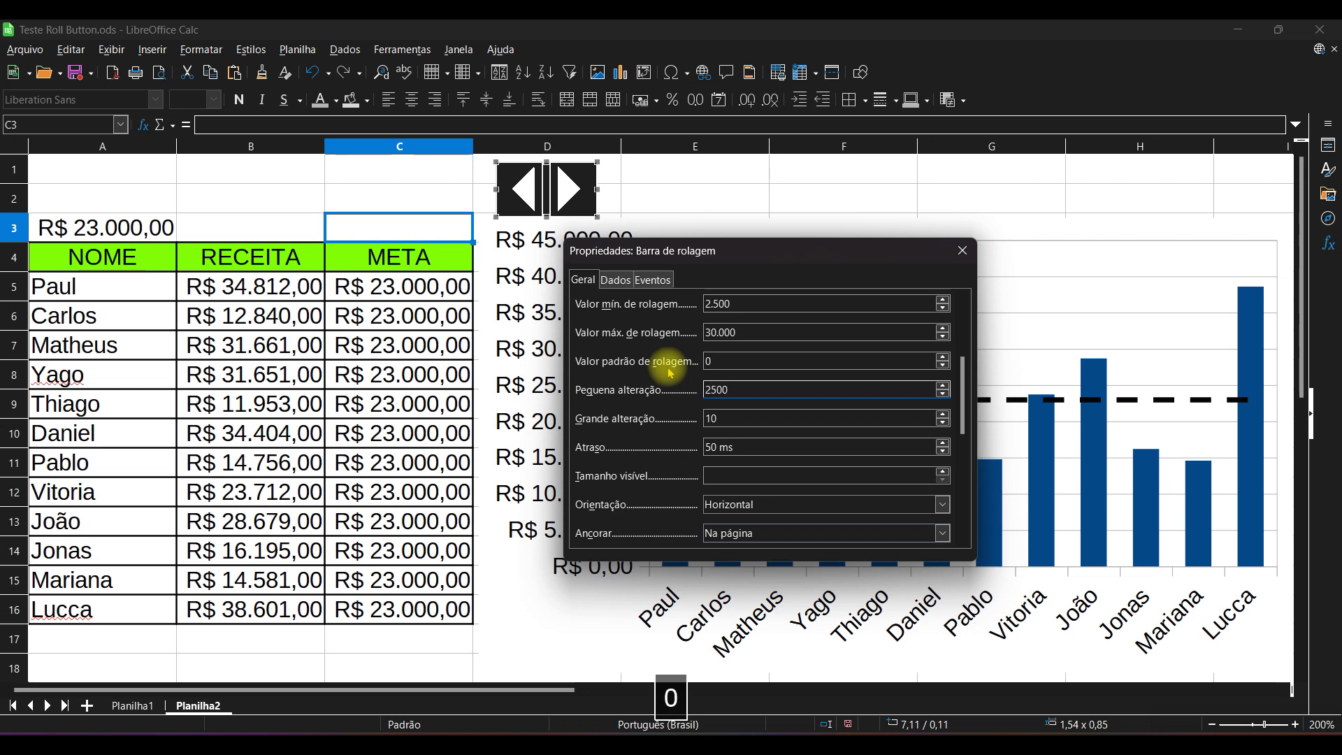
{"action": "key", "text": "ctrl+c"}
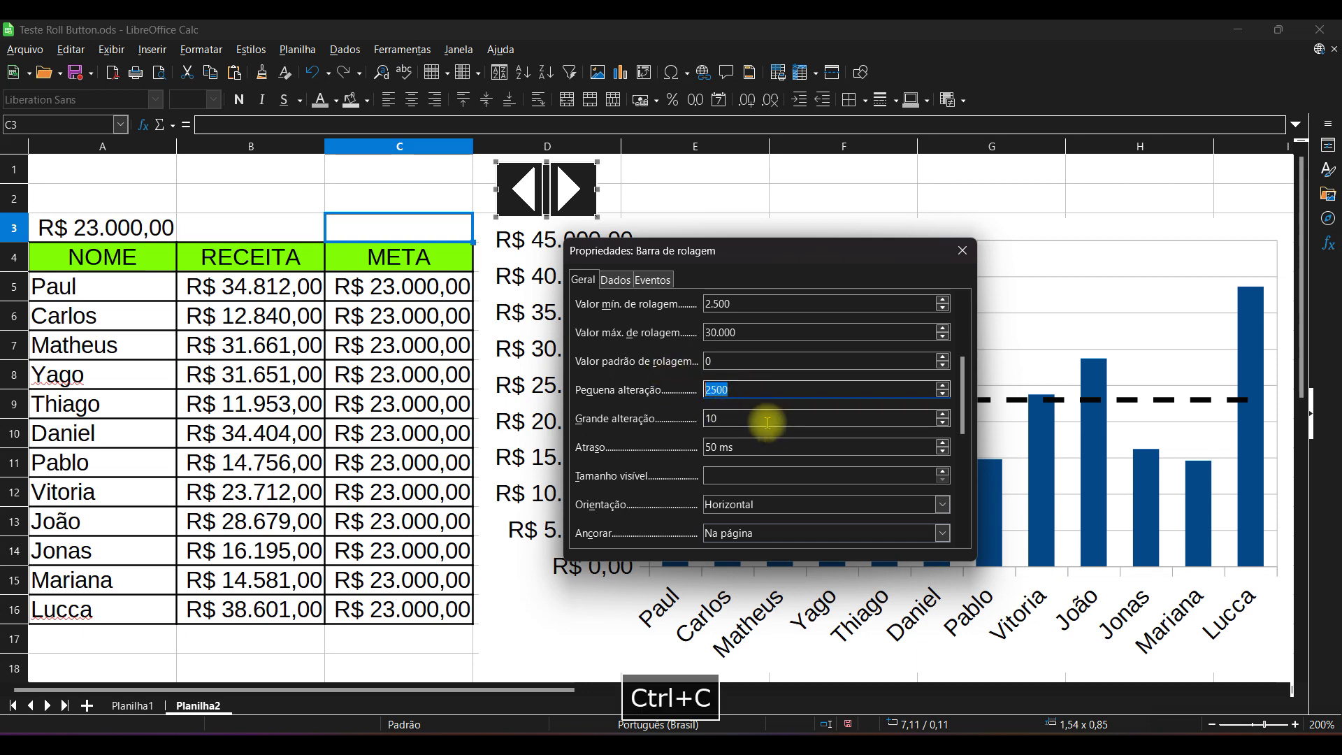
{"action": "left_click_drag", "start_coordinate": [767, 422], "coordinate": [646, 420]}
{"action": "key", "text": "ctrl+v"}
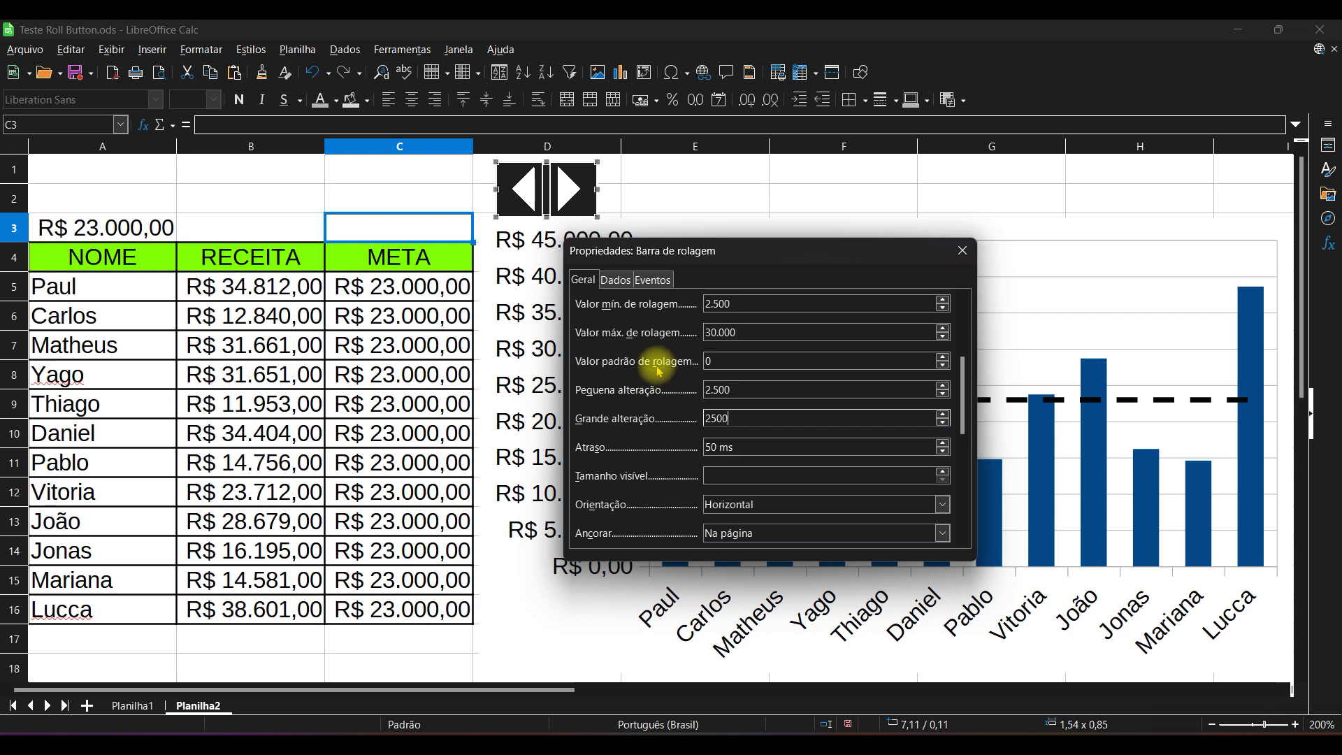
{"action": "key", "text": "Return"}
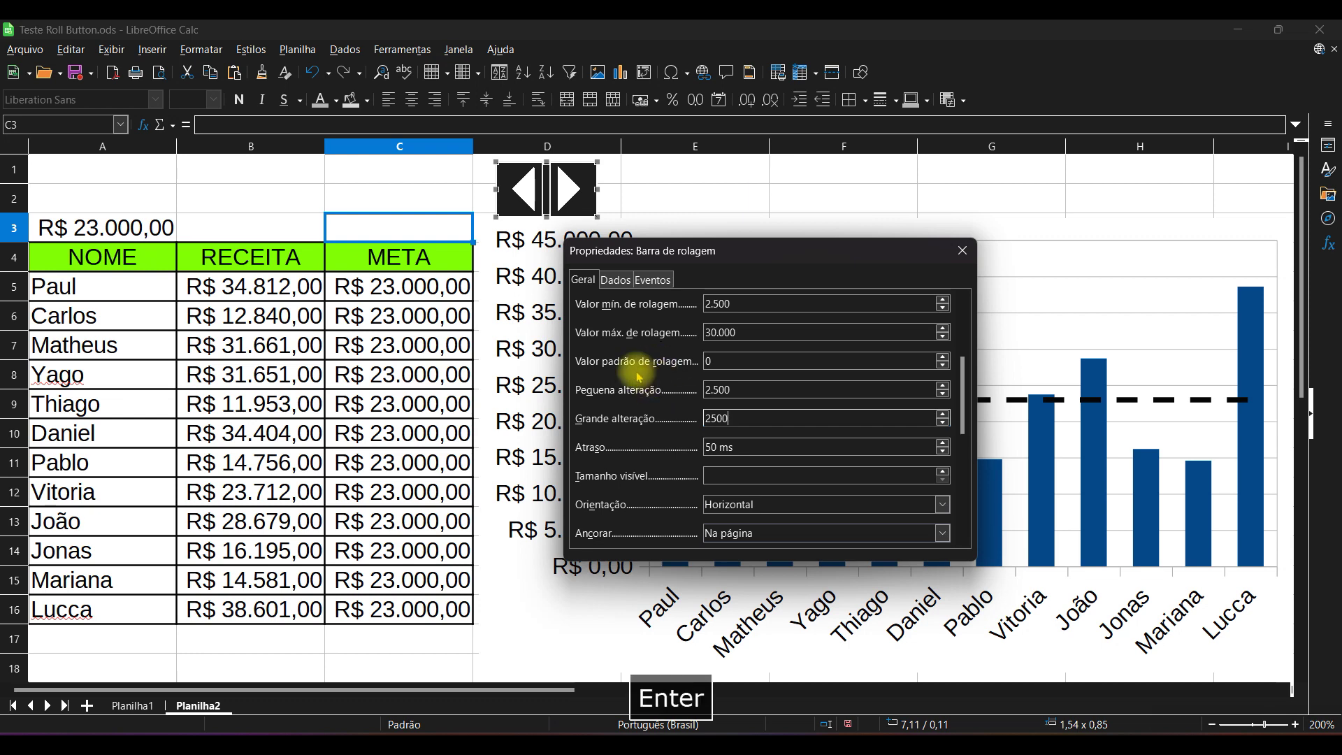
Finish the scroll bar's settings, leaving its default scroll value as is, and close its properties
{"action": "left_click", "coordinate": [660, 425]}
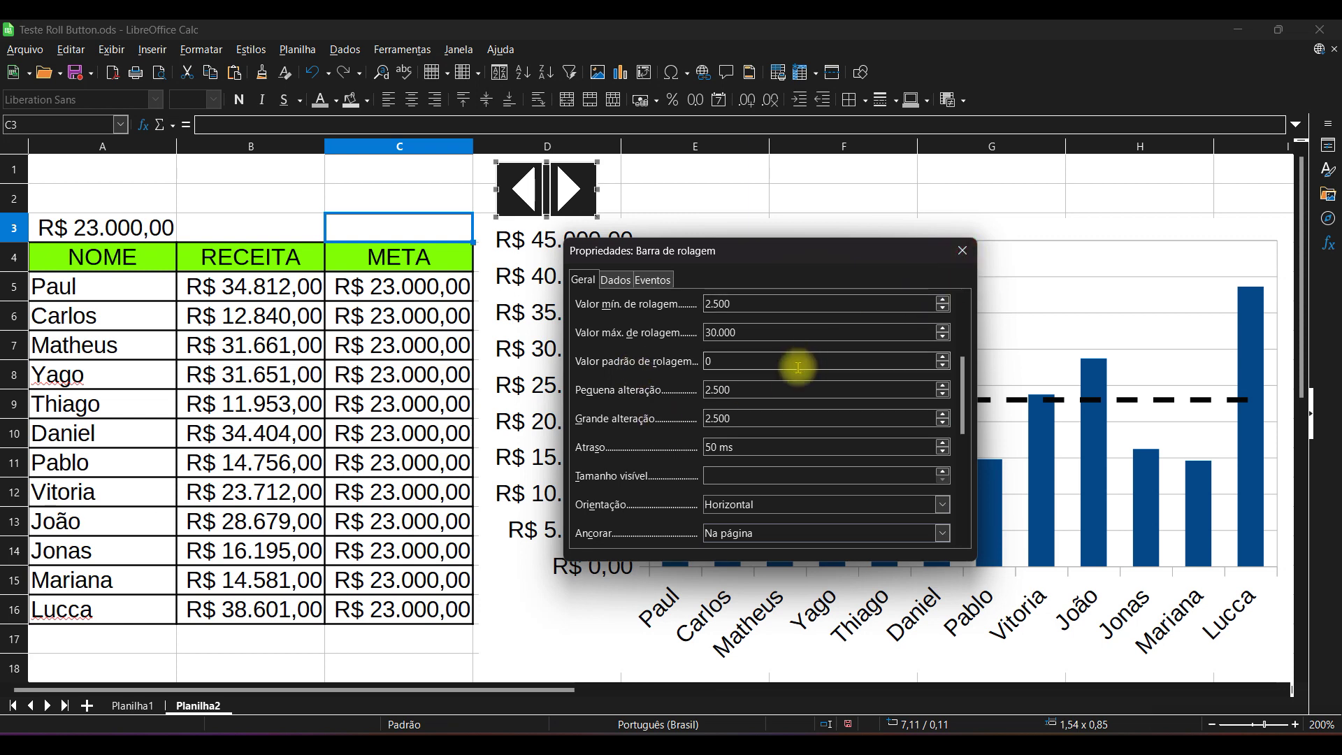
{"action": "left_click", "coordinate": [777, 360]}
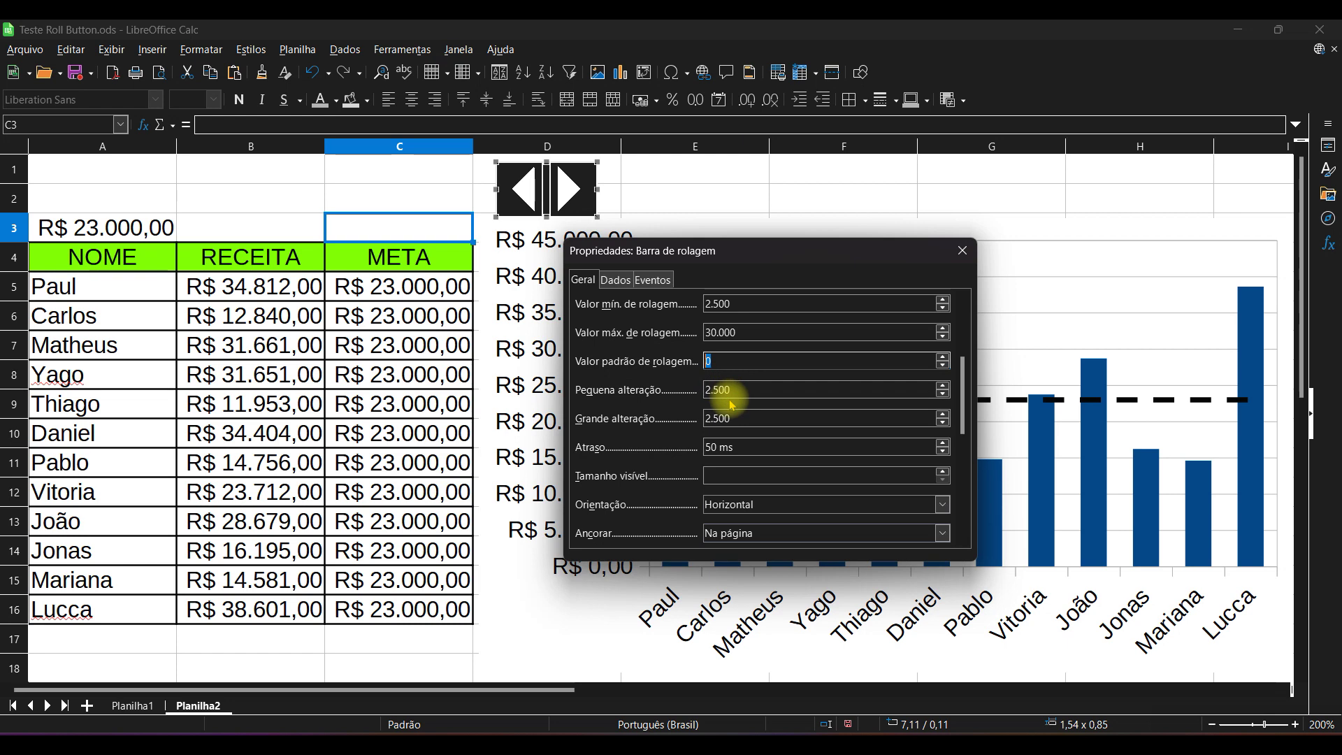
{"action": "left_click", "coordinate": [961, 253]}
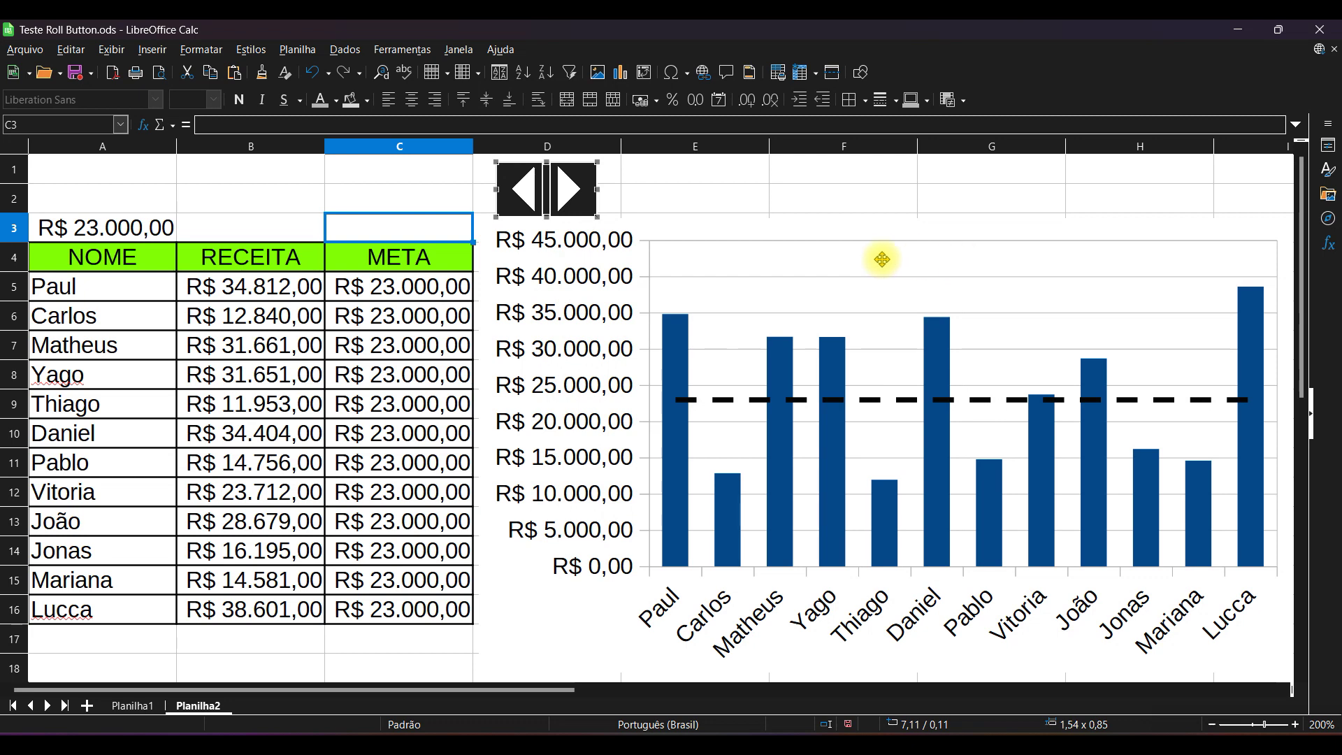
Try to operate the scroll bar above the chart from the sheet
{"action": "left_click", "coordinate": [683, 205]}
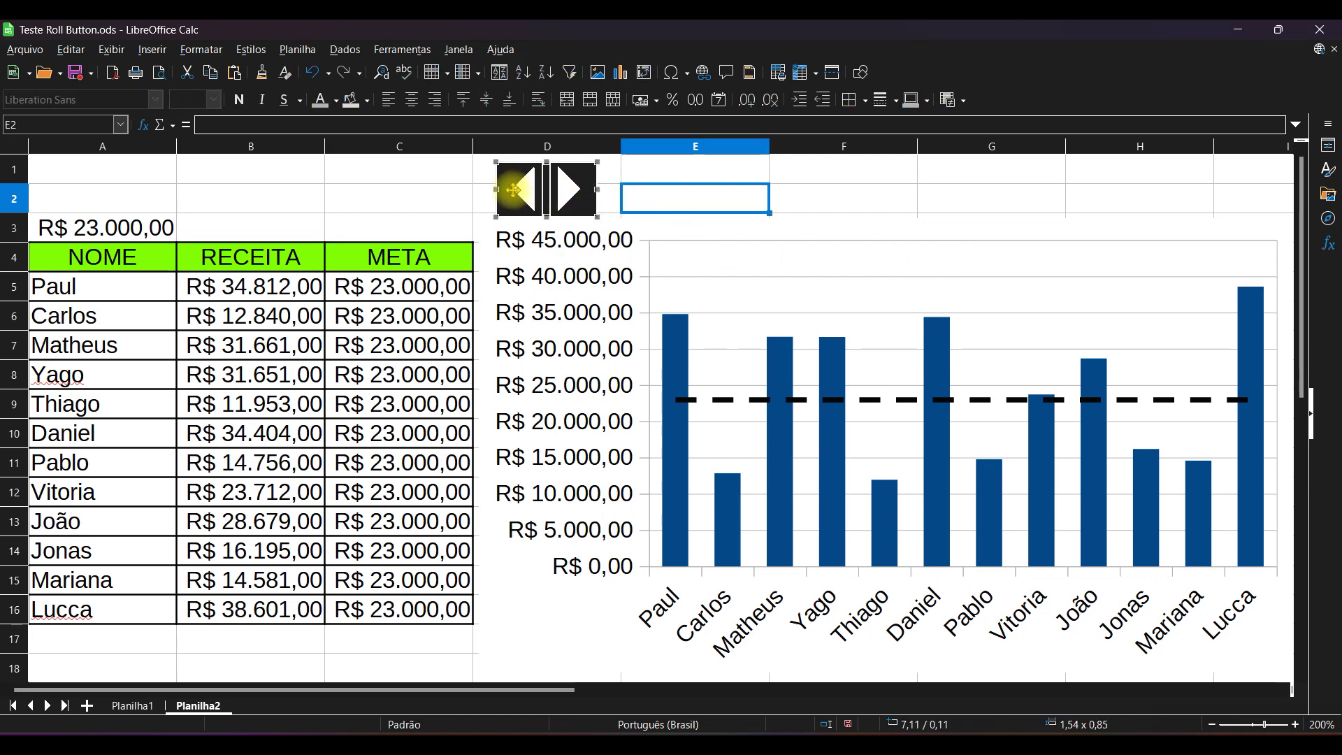
{"action": "left_click", "coordinate": [489, 197]}
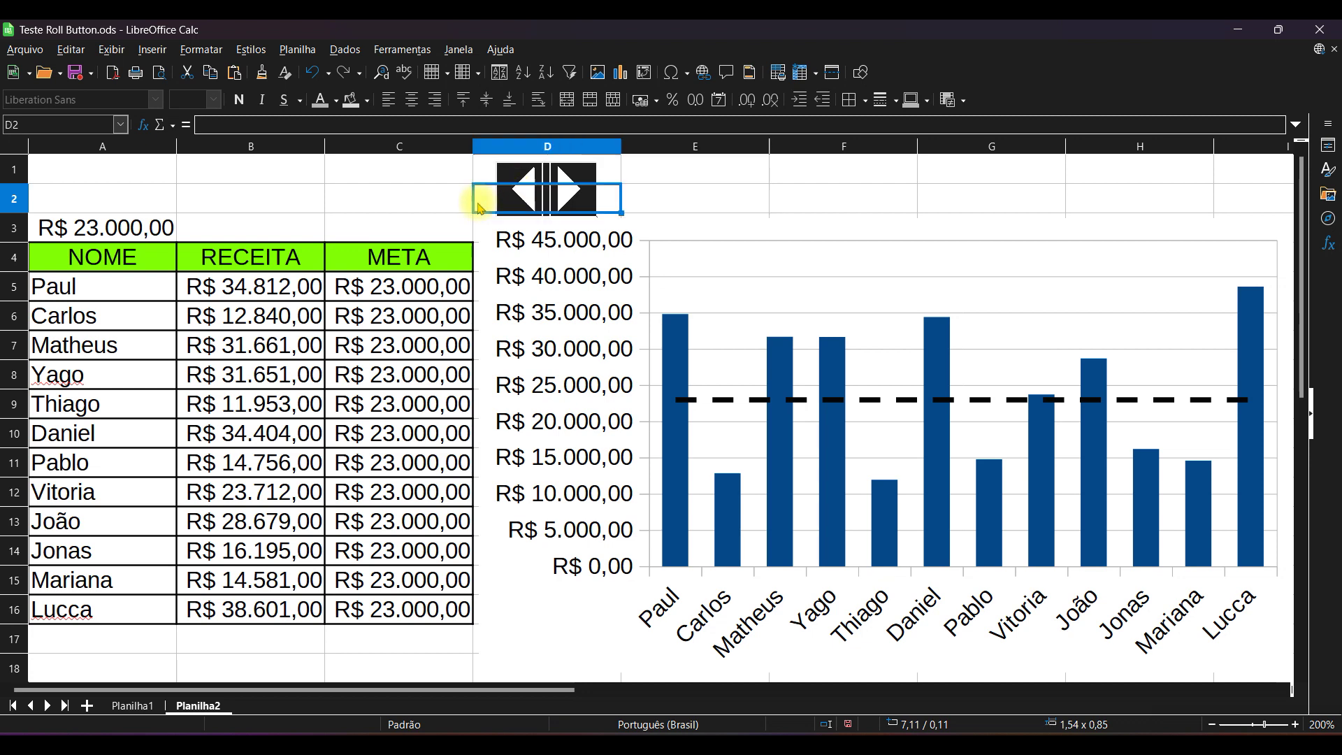
{"action": "left_click", "coordinate": [419, 195]}
{"action": "left_click", "coordinate": [545, 193]}
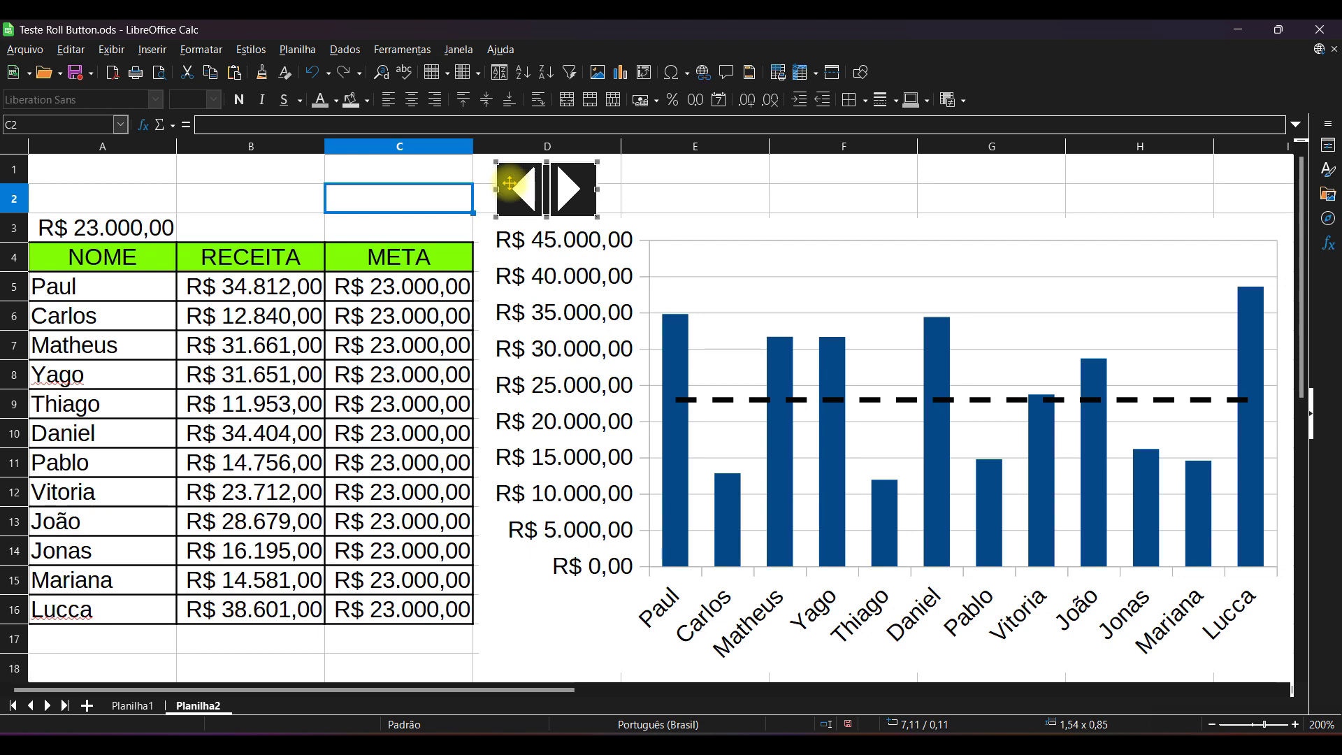
Show the form controls, turn off design mode so the scroll bar can be operated, and hide the form controls again
{"action": "left_click", "coordinate": [110, 50]}
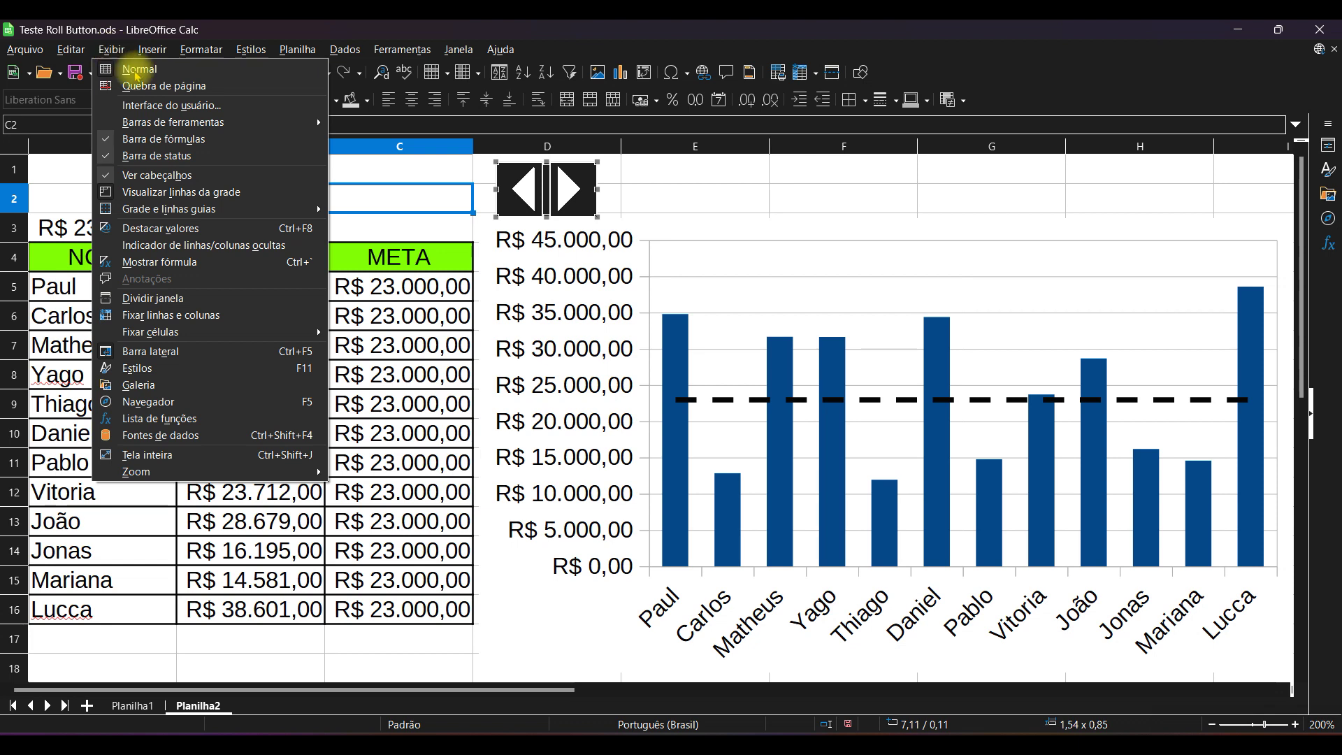
{"action": "mouse_move", "coordinate": [180, 126]}
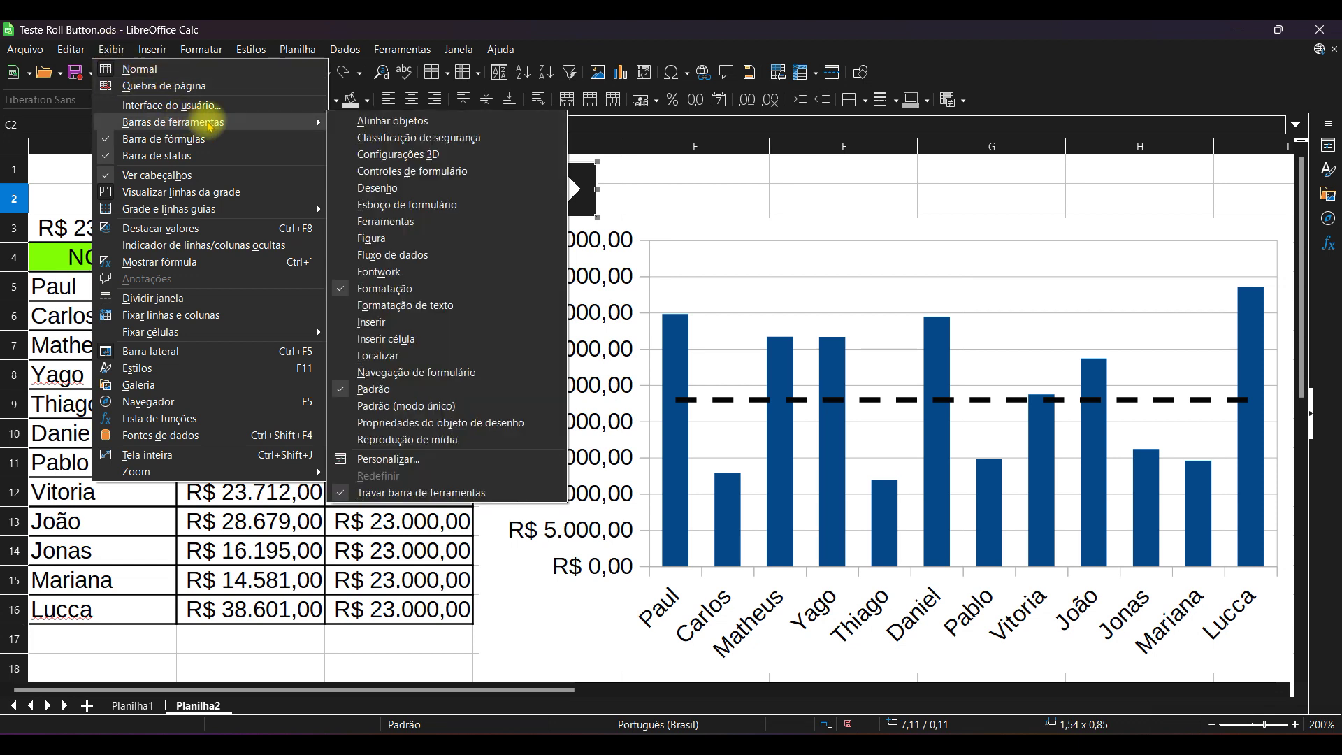
{"action": "left_click", "coordinate": [424, 172]}
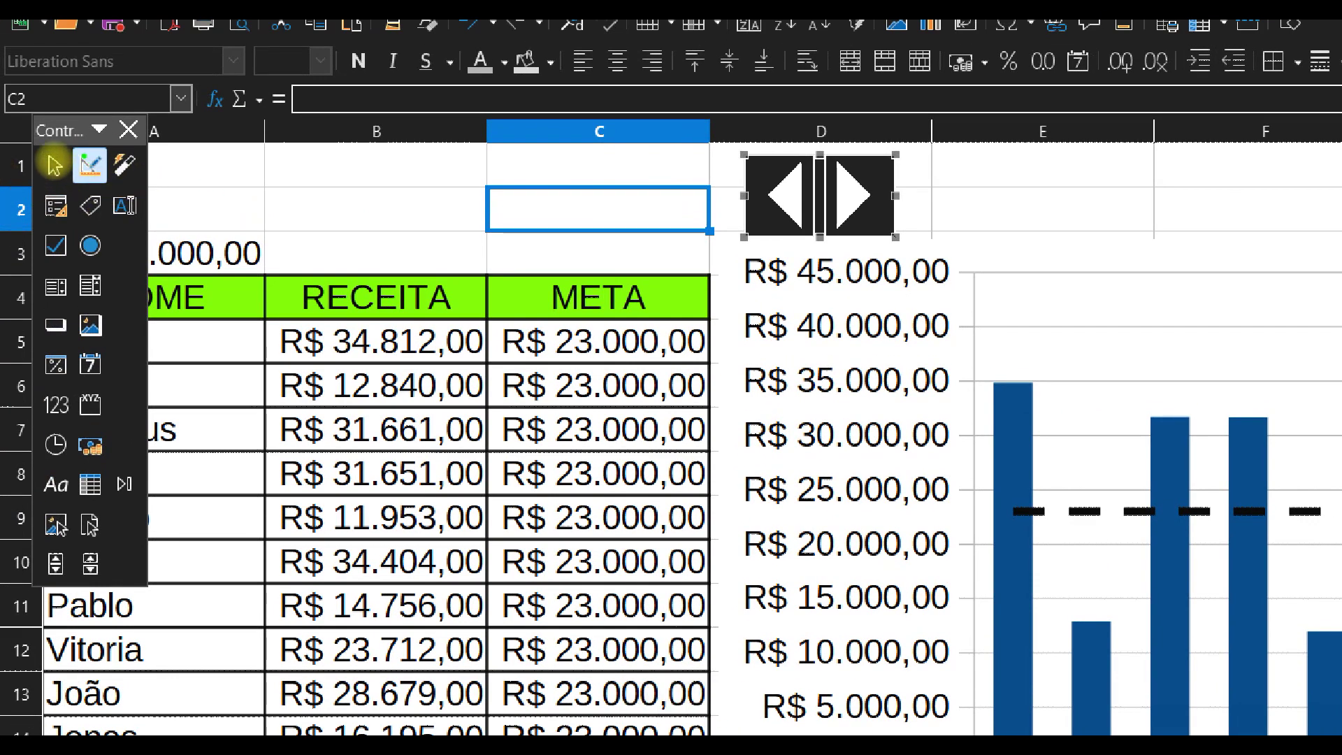
{"action": "mouse_move", "coordinate": [19, 94]}
{"action": "left_mouse_down"}
{"action": "mouse_move", "coordinate": [184, 619]}
{"action": "mouse_move", "coordinate": [160, 601]}
{"action": "left_mouse_up"}
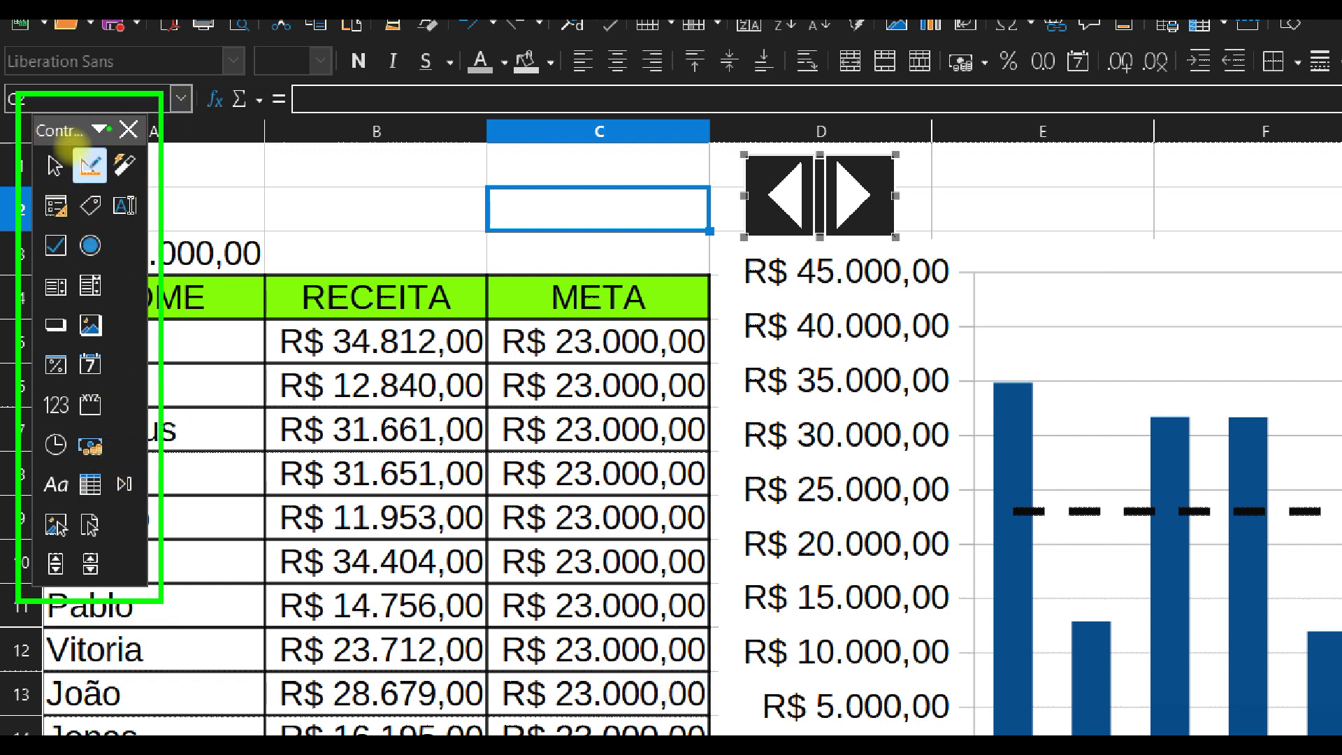
{"action": "left_click_drag", "start_coordinate": [95, 177], "coordinate": [207, 232]}
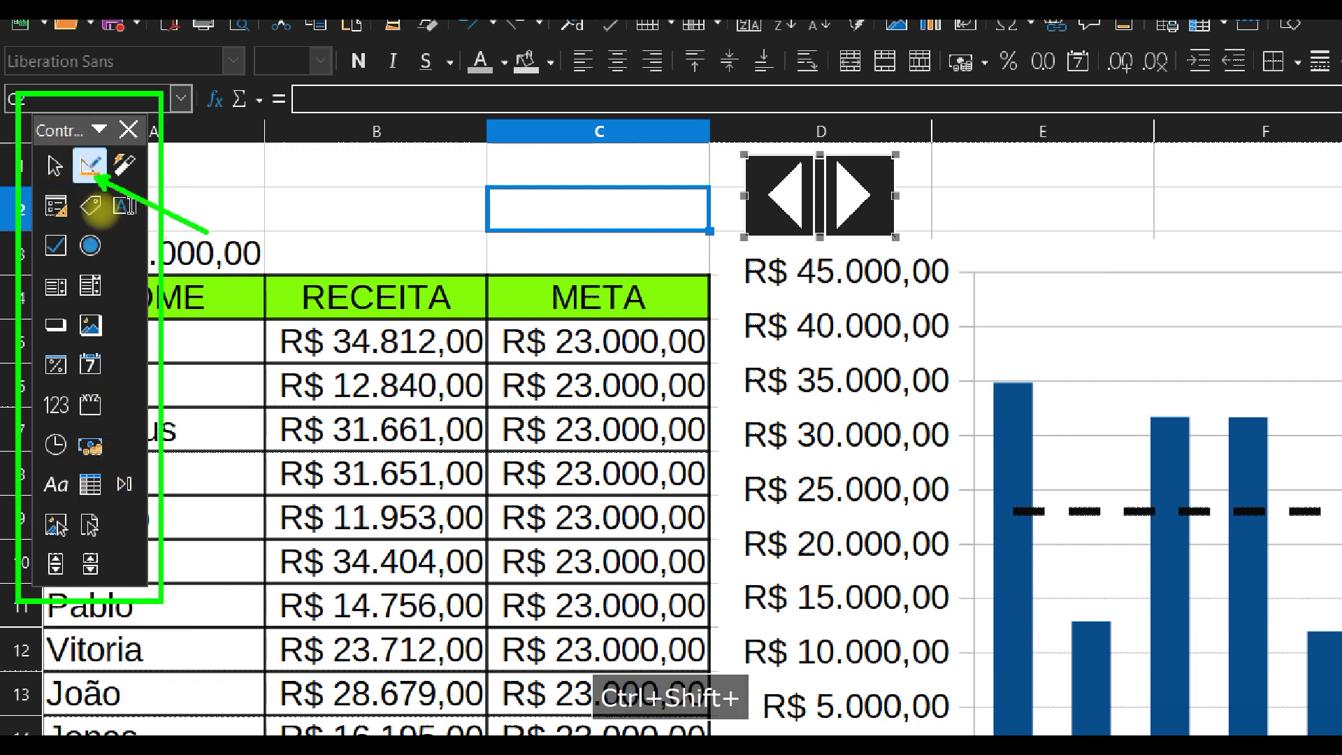
{"action": "key", "text": "Escape"}
{"action": "left_click", "coordinate": [60, 168]}
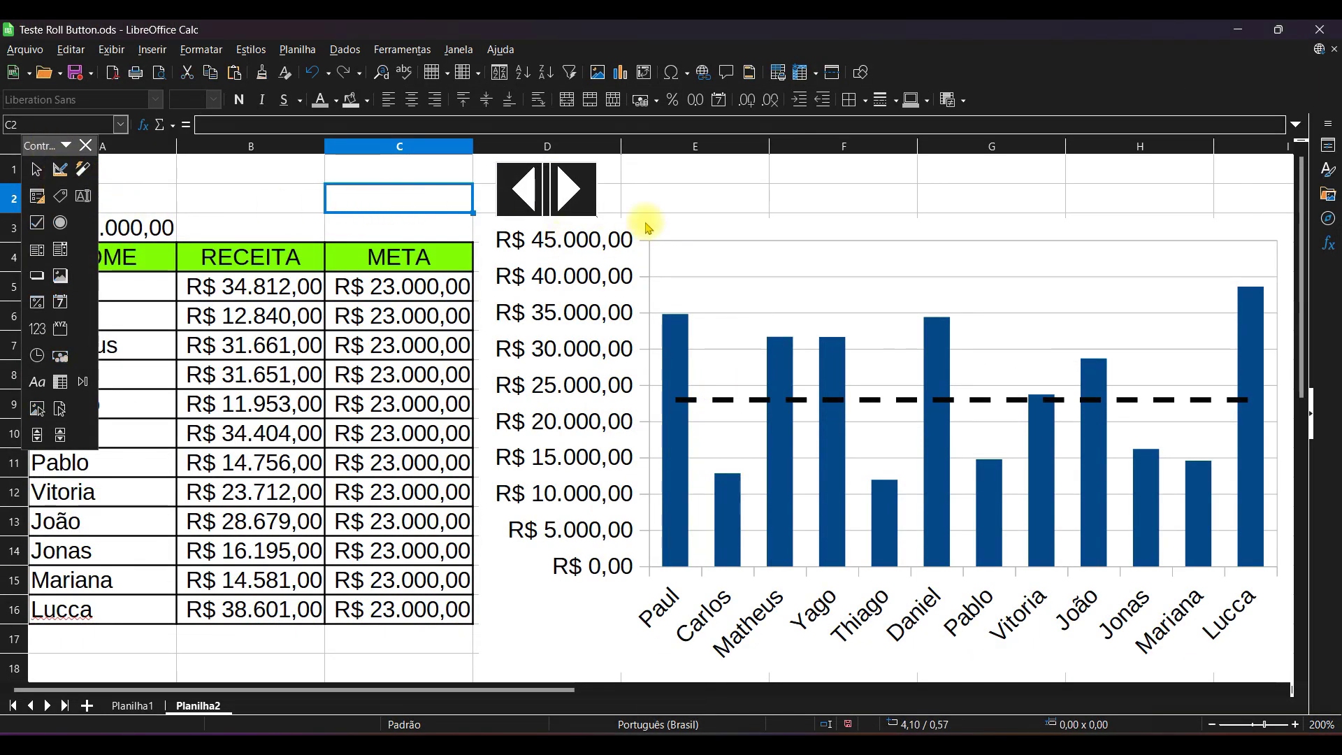
{"action": "left_click", "coordinate": [87, 145]}
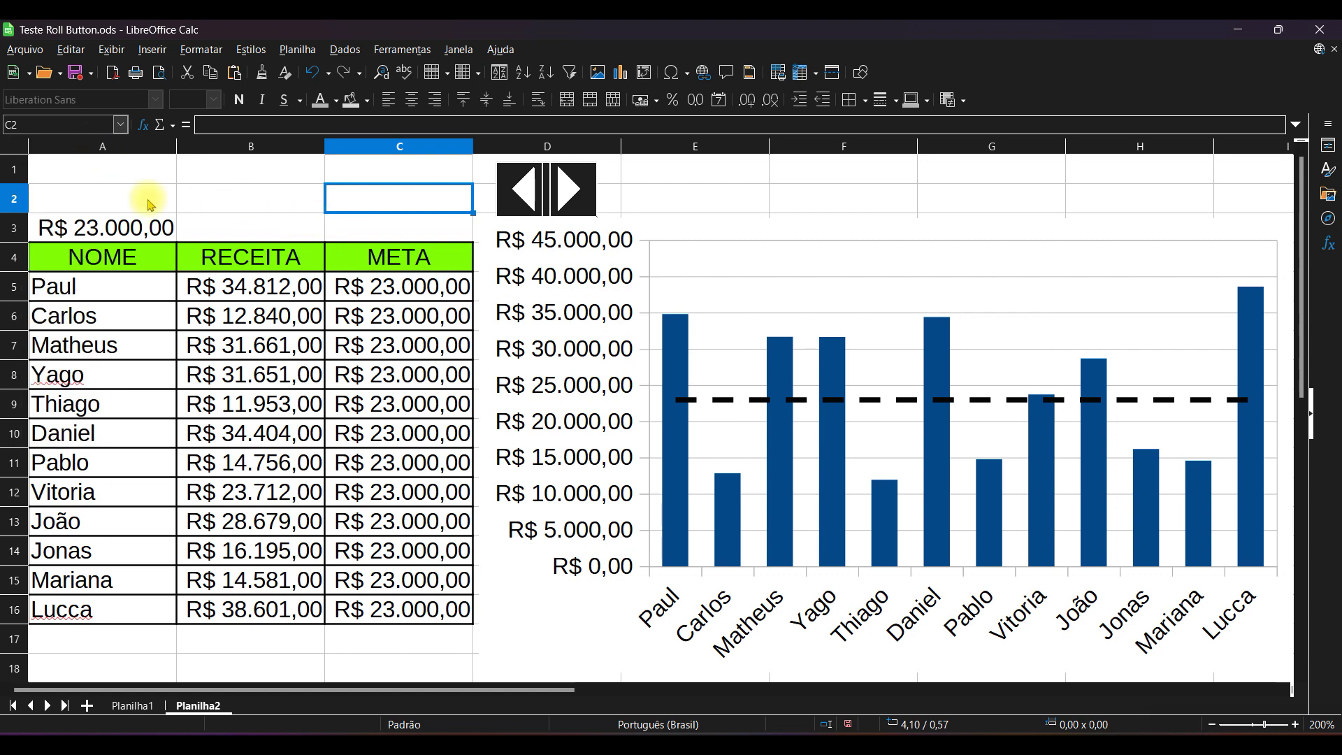
Test the scroll bar by lowering the goal to R$ 100,00 and raising it to R$ 17.600,00
{"action": "left_click", "coordinate": [250, 201]}
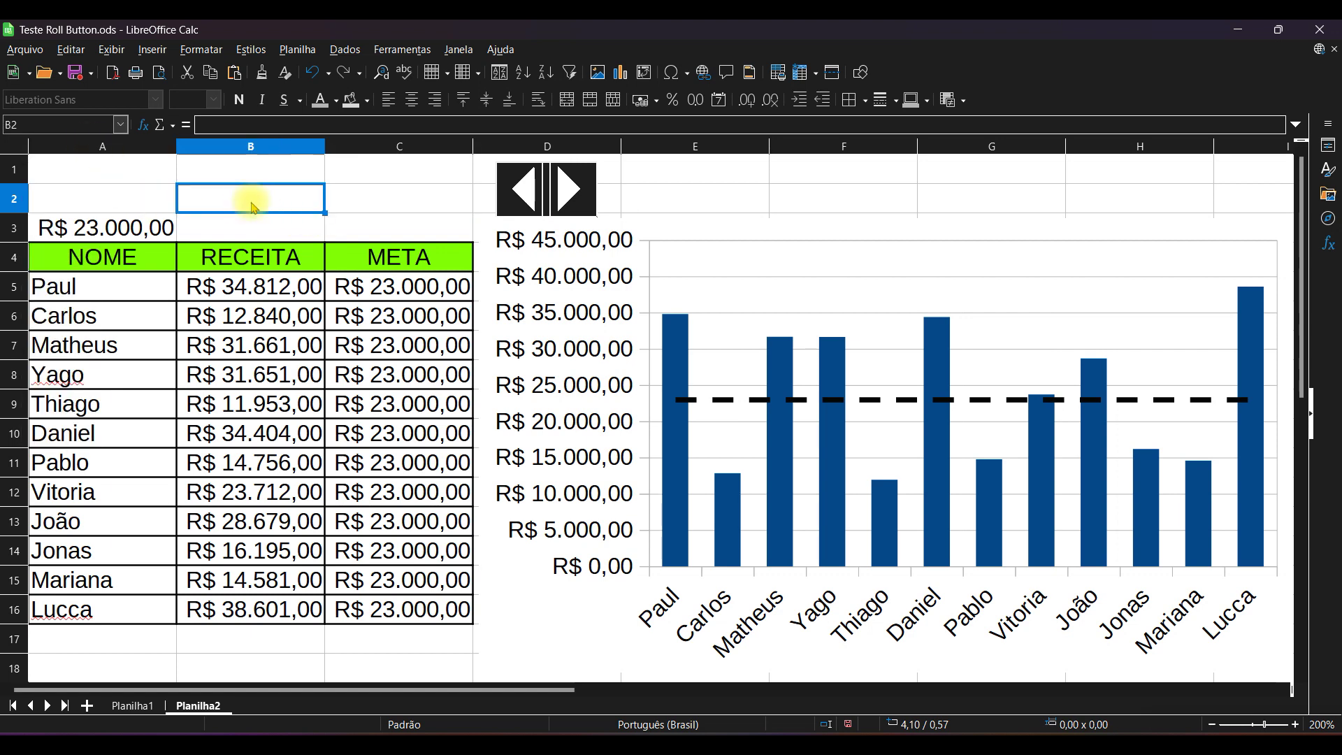
{"action": "left_click", "coordinate": [520, 187]}
{"action": "left_click", "coordinate": [520, 189]}
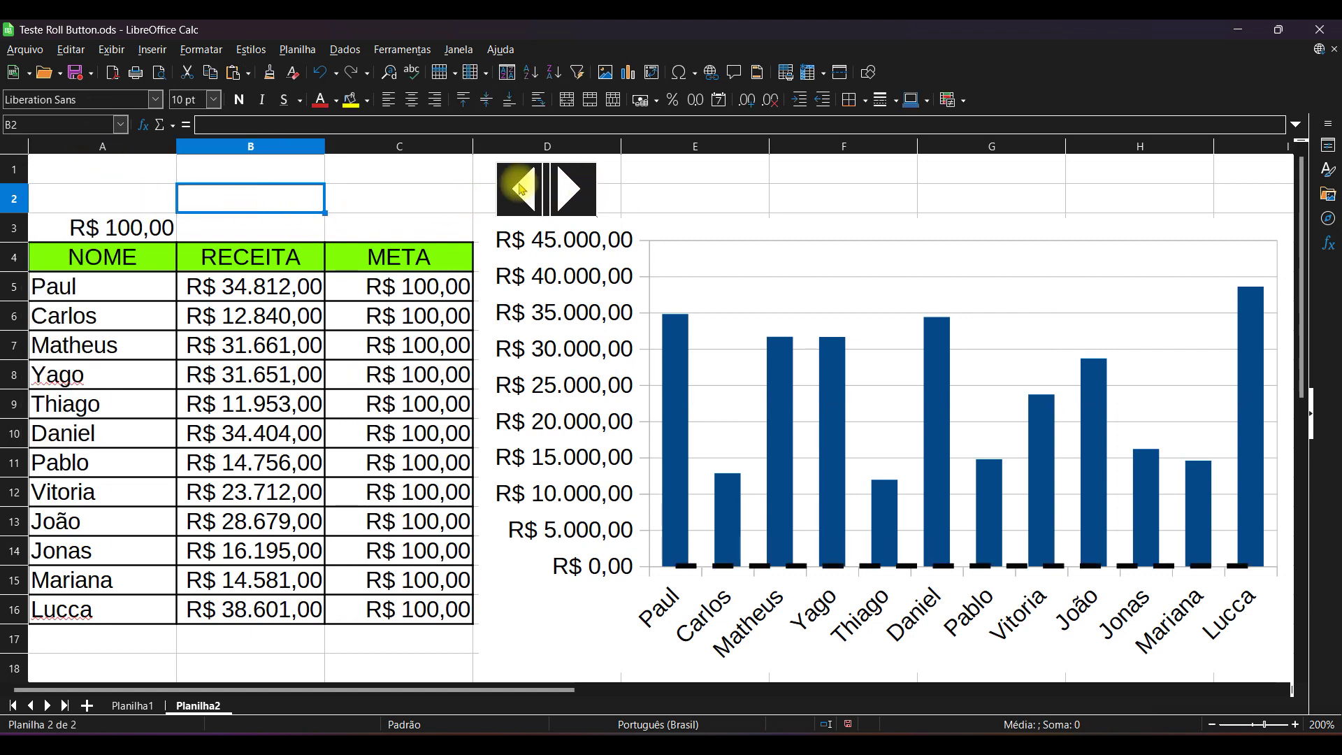
{"action": "left_click", "coordinate": [569, 189]}
{"action": "left_click", "coordinate": [570, 190]}
{"action": "left_click", "coordinate": [570, 191]}
{"action": "left_click", "coordinate": [570, 189]}
{"action": "left_click", "coordinate": [569, 190]}
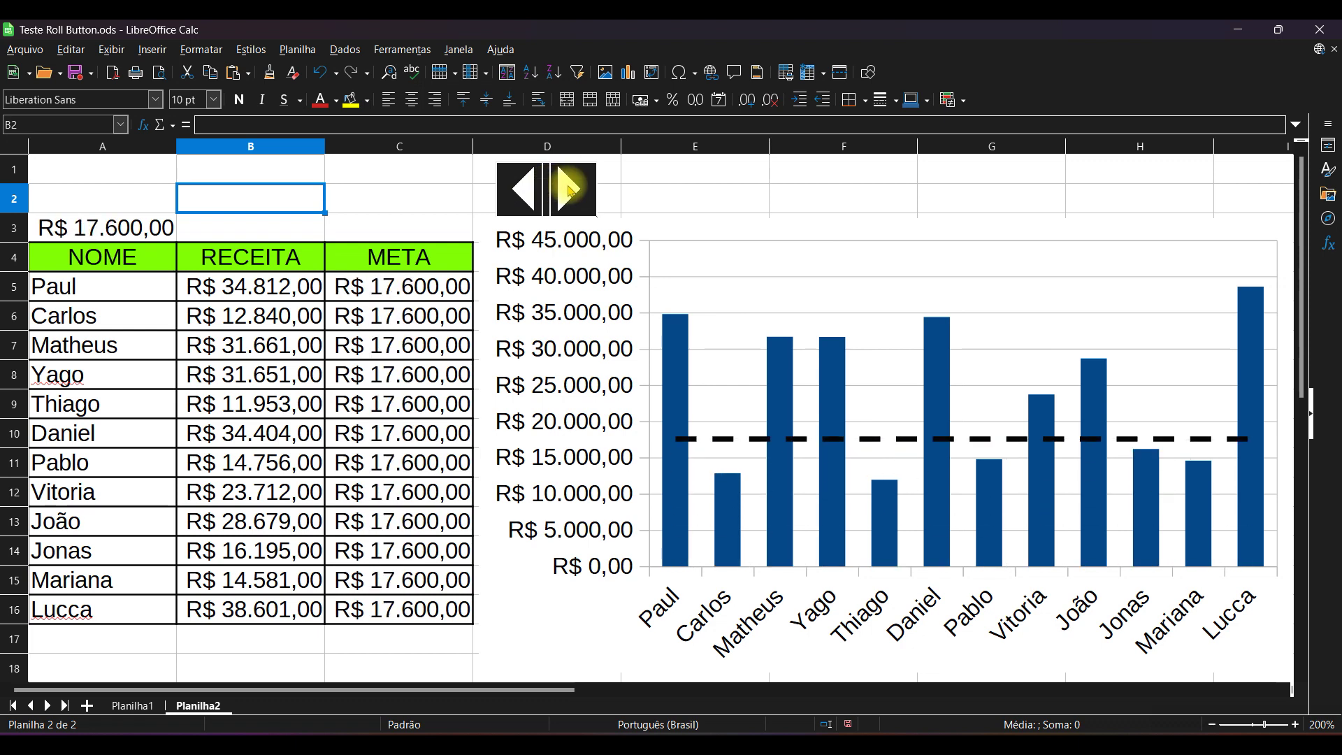
Step the scroll bar repeatedly up and down to move the chart's goal line, finishing with the goal at R$ 30.000,00
{"action": "left_click", "coordinate": [570, 190]}
{"action": "left_click", "coordinate": [570, 190]}
{"action": "left_click", "coordinate": [536, 198]}
{"action": "left_click", "coordinate": [535, 198]}
{"action": "left_click", "coordinate": [535, 198]}
{"action": "left_click", "coordinate": [536, 198]}
{"action": "double_click", "coordinate": [535, 198]}
{"action": "double_click", "coordinate": [570, 196]}
{"action": "triple_click", "coordinate": [570, 197]}
{"action": "double_click", "coordinate": [569, 197]}
{"action": "double_click", "coordinate": [570, 197]}
{"action": "left_click", "coordinate": [516, 193]}
{"action": "double_click", "coordinate": [517, 193]}
{"action": "double_click", "coordinate": [517, 193]}
{"action": "left_click", "coordinate": [516, 190]}
{"action": "left_click", "coordinate": [560, 198]}
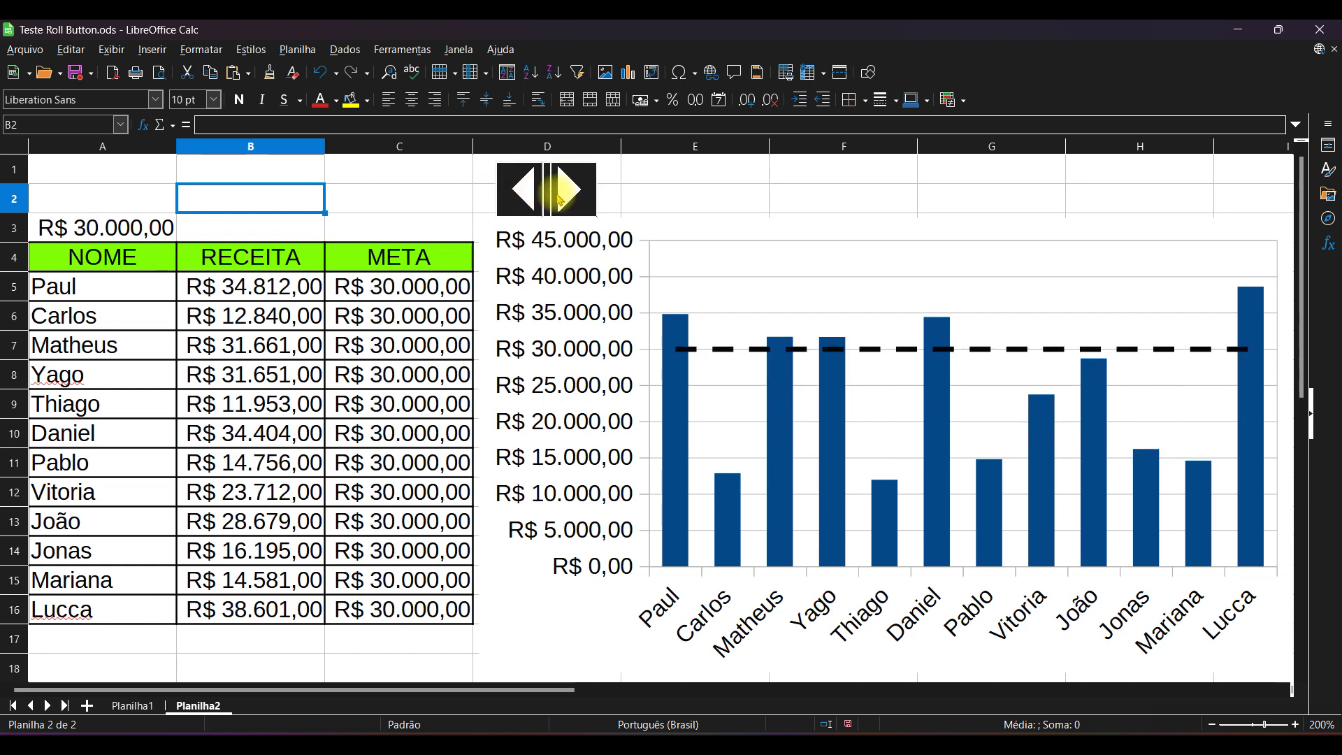